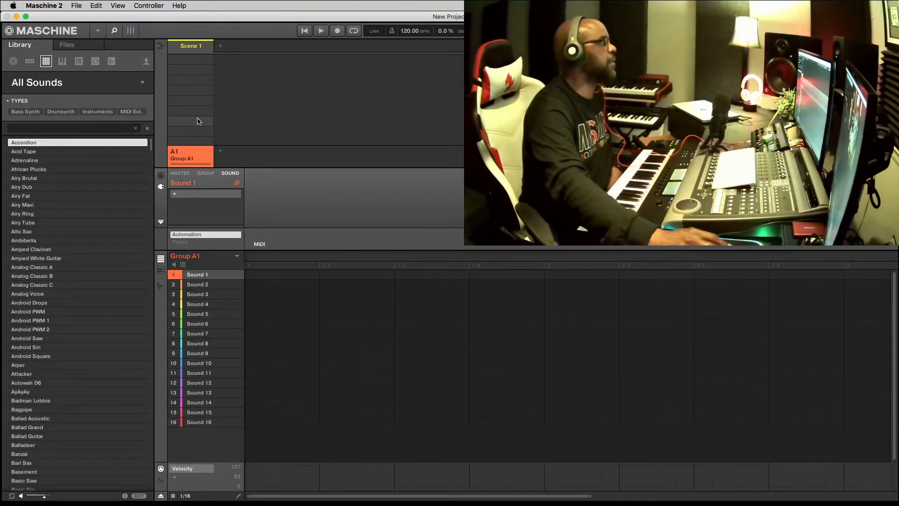
Open the recent project Melody Series.mxprj.
{"action": "left_click", "coordinate": [97, 30]}
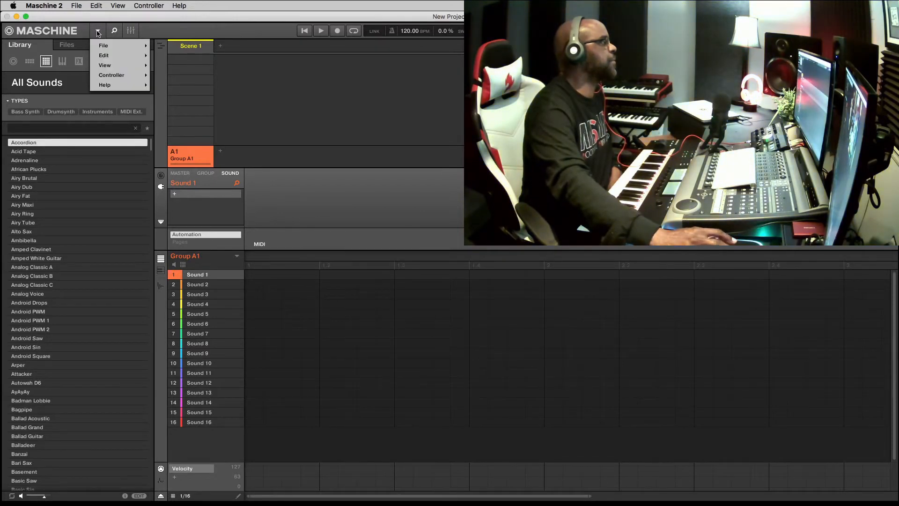
{"action": "mouse_move", "coordinate": [103, 47]}
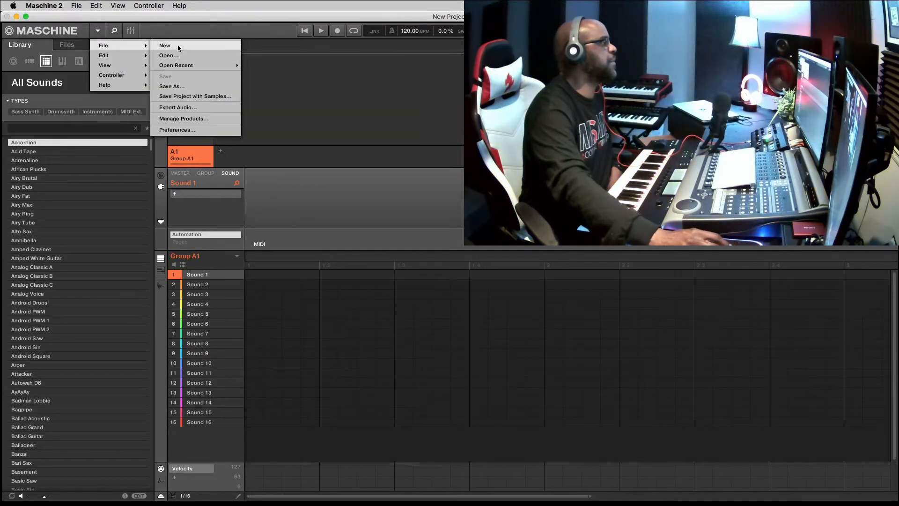
{"action": "mouse_move", "coordinate": [125, 59]}
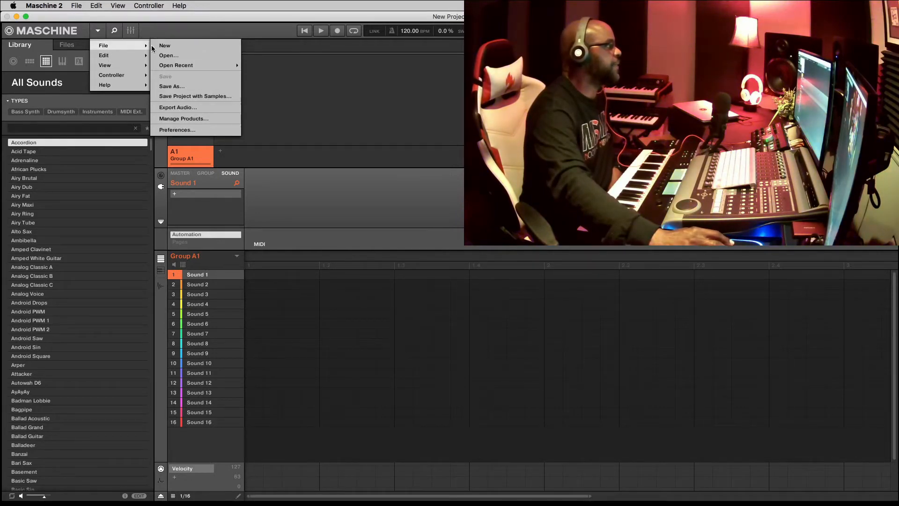
{"action": "mouse_move", "coordinate": [210, 67]}
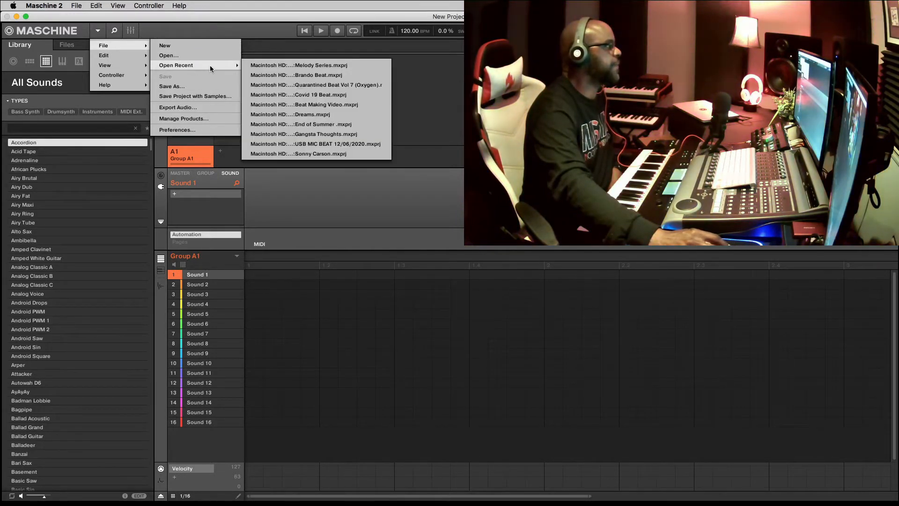
{"action": "left_click", "coordinate": [310, 66]}
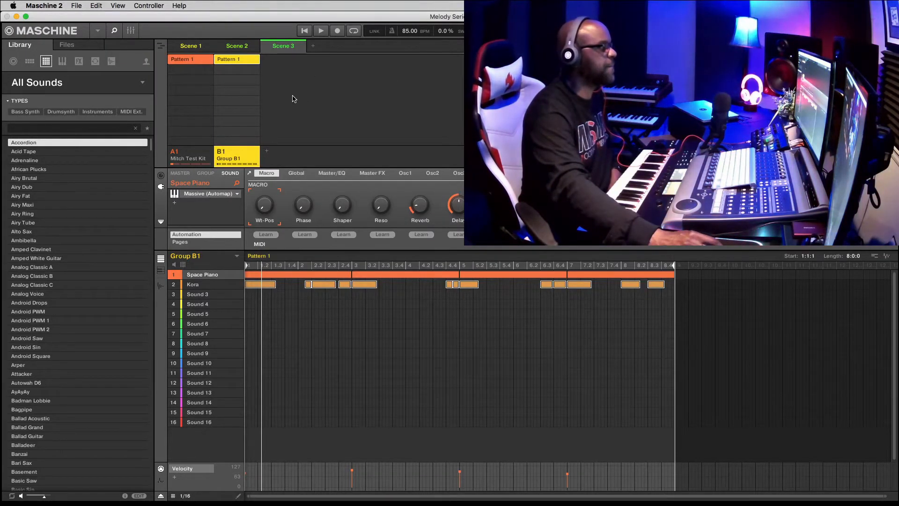
Check the audio interface settings in the preferences and close them.
{"action": "left_click", "coordinate": [98, 31]}
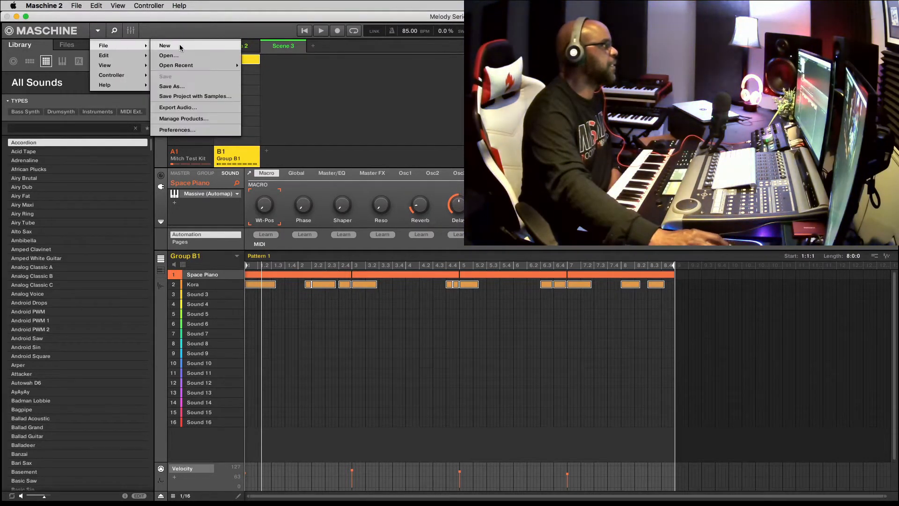
{"action": "left_click", "coordinate": [177, 129]}
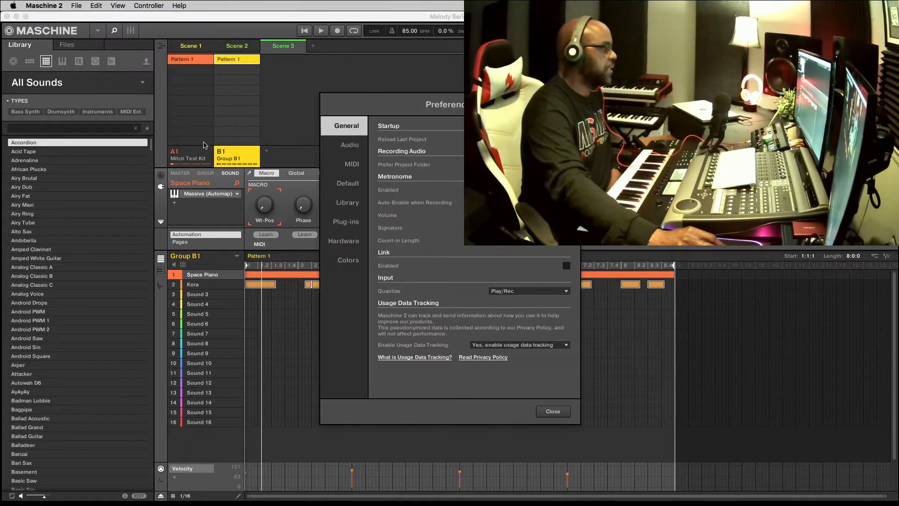
{"action": "left_click", "coordinate": [349, 145]}
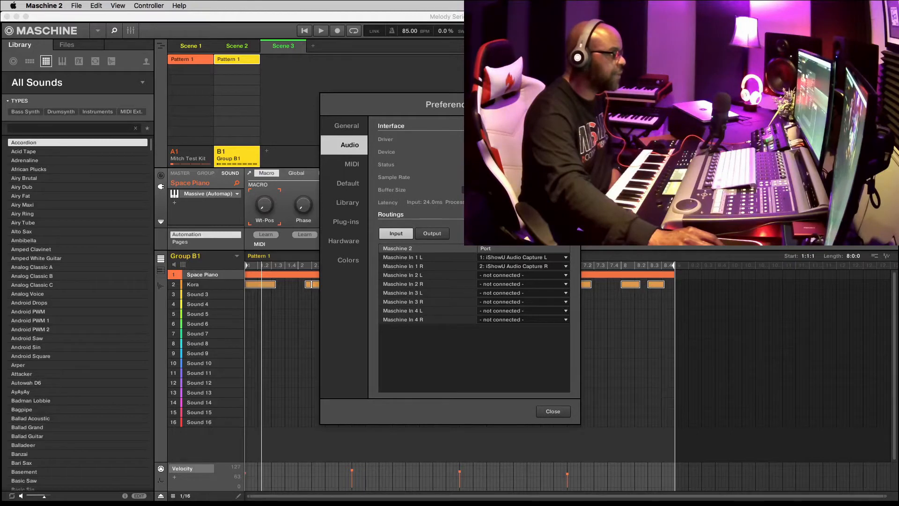
{"action": "left_click", "coordinate": [553, 411]}
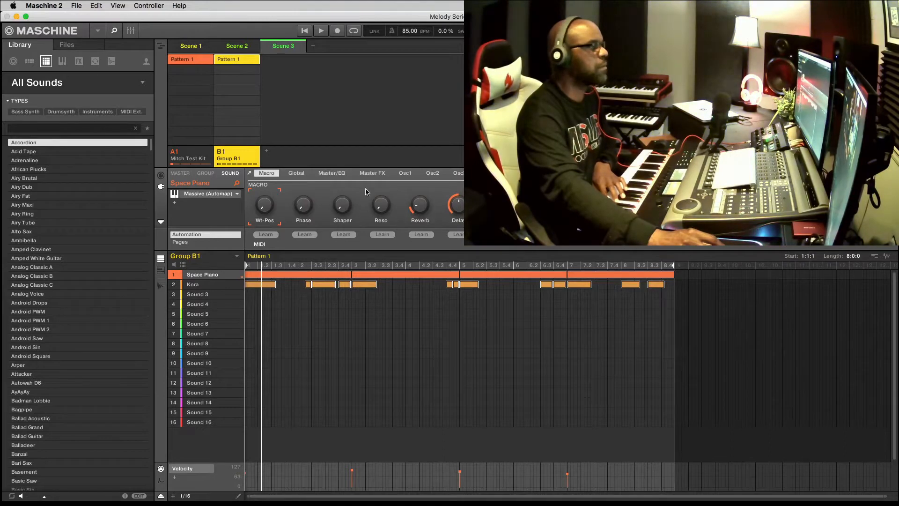
Reopen the preferences and review the audio routings for both the inputs and the outputs.
{"action": "left_click", "coordinate": [97, 33]}
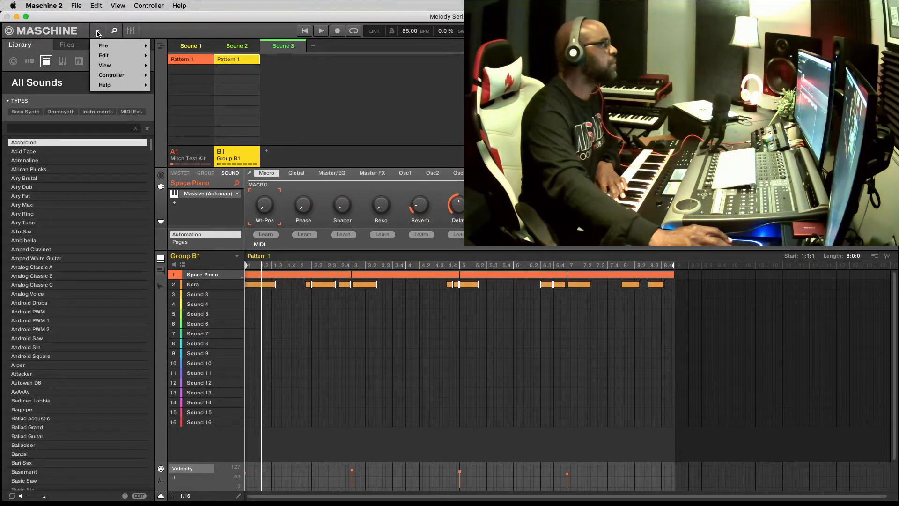
{"action": "mouse_move", "coordinate": [110, 46]}
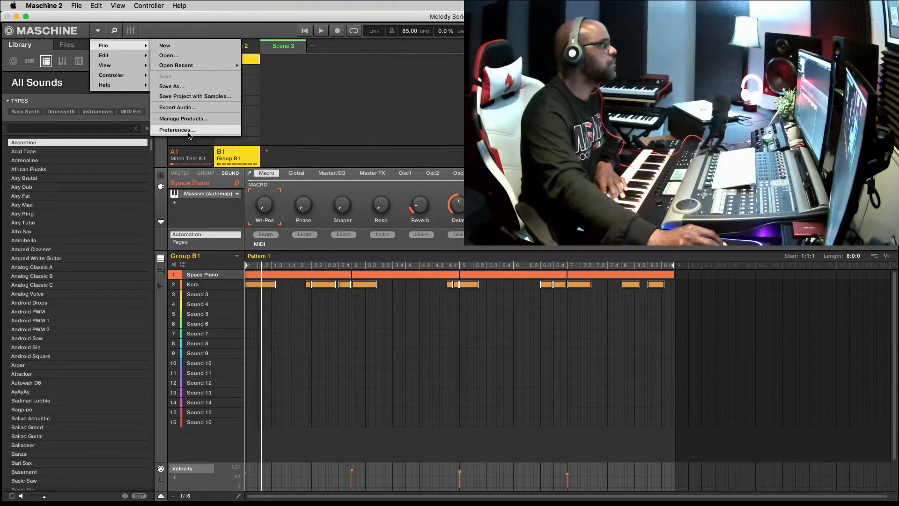
{"action": "left_click", "coordinate": [190, 131]}
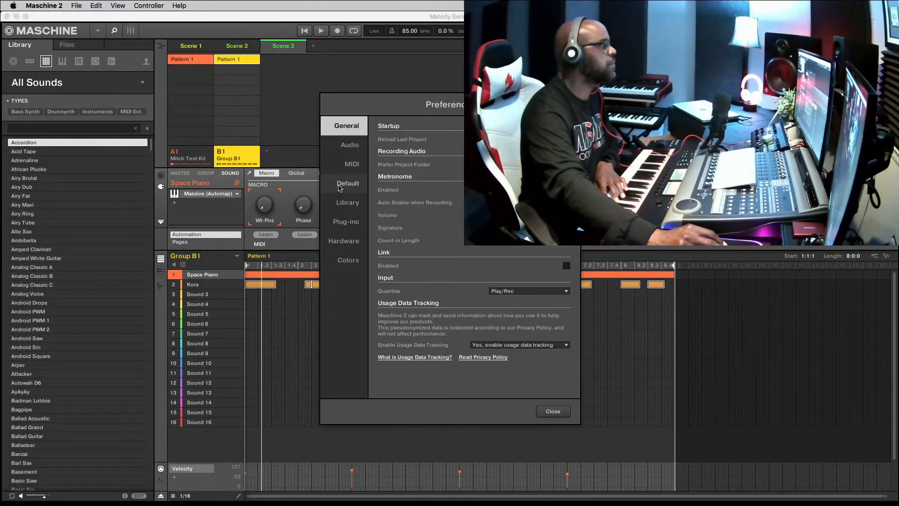
{"action": "left_click", "coordinate": [350, 146]}
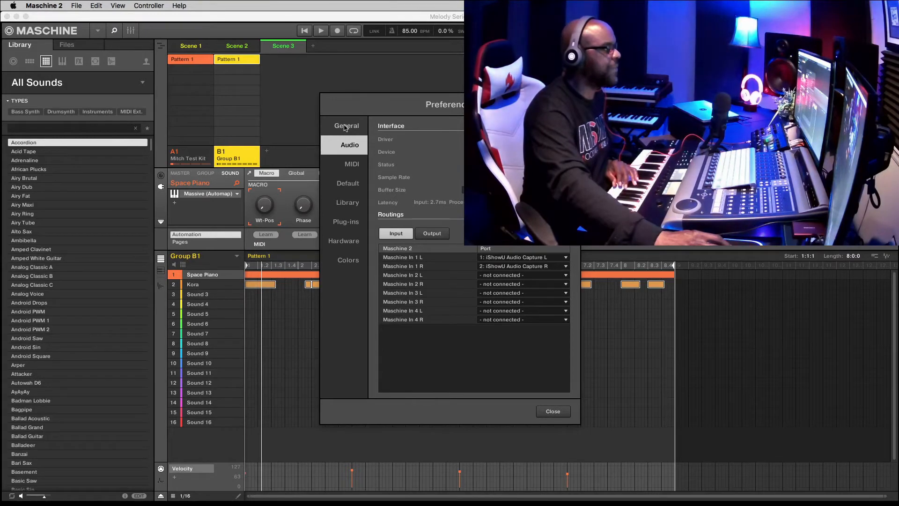
{"action": "left_click", "coordinate": [434, 235]}
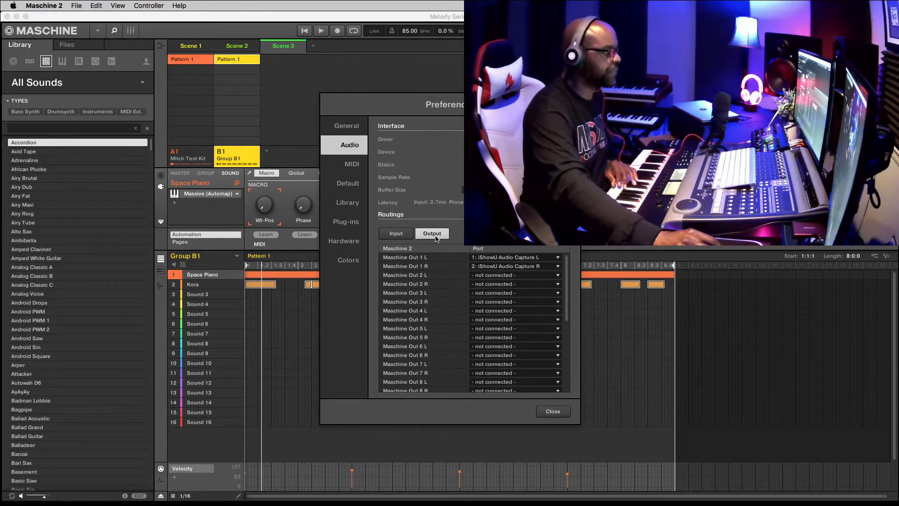
{"action": "left_click", "coordinate": [395, 236]}
Look through the hardware, plug-in and factory library preferences, recheck the audio settings, and close the preferences.
{"action": "left_click", "coordinate": [344, 243]}
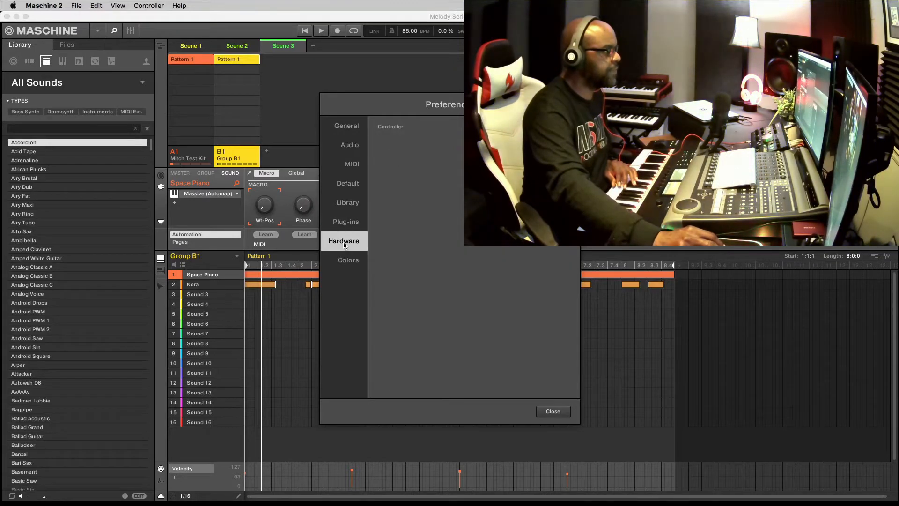
{"action": "left_click", "coordinate": [347, 224]}
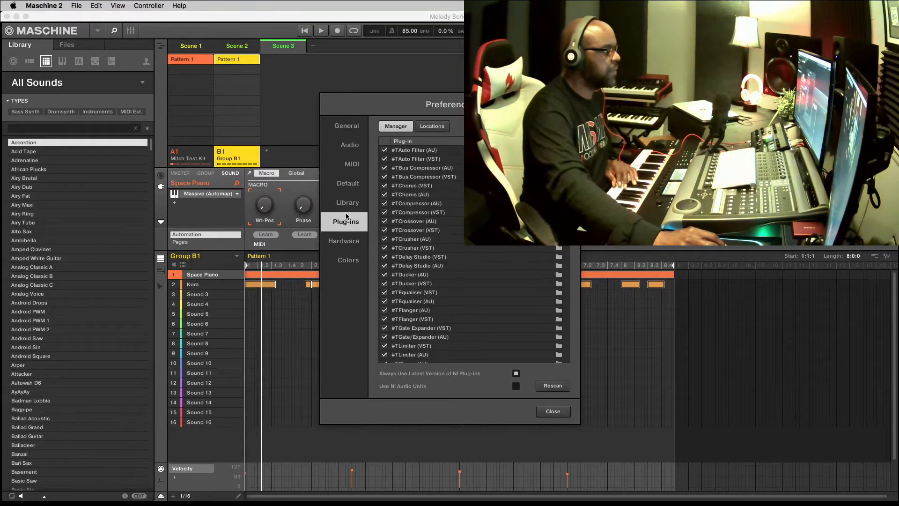
{"action": "scroll", "coordinate": [389, 227], "scroll_direction": "down", "scroll_amount": 3}
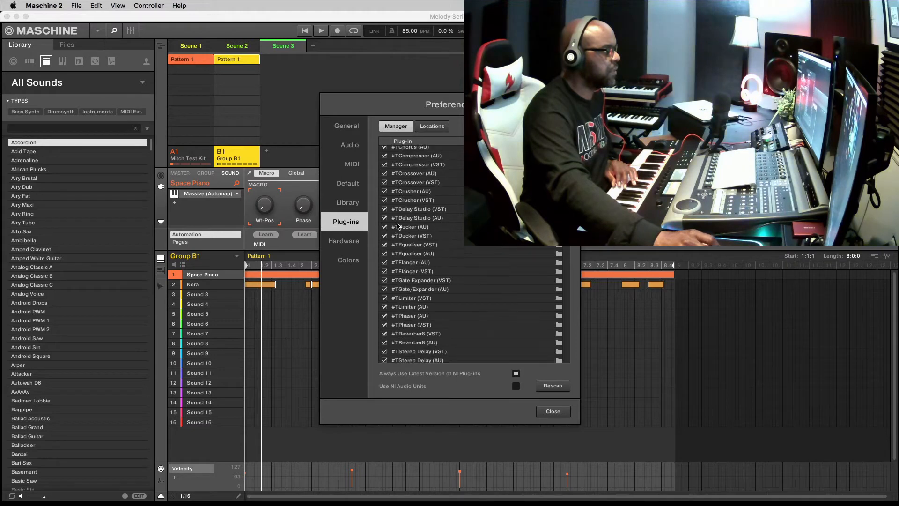
{"action": "left_click", "coordinate": [349, 204]}
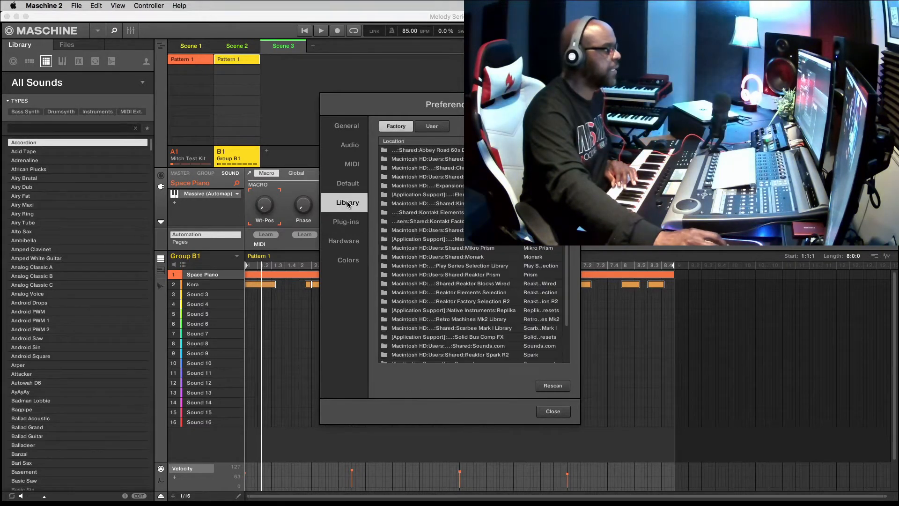
{"action": "scroll", "coordinate": [434, 212], "scroll_direction": "down", "scroll_amount": 5}
{"action": "scroll", "coordinate": [433, 212], "scroll_direction": "up", "scroll_amount": 3}
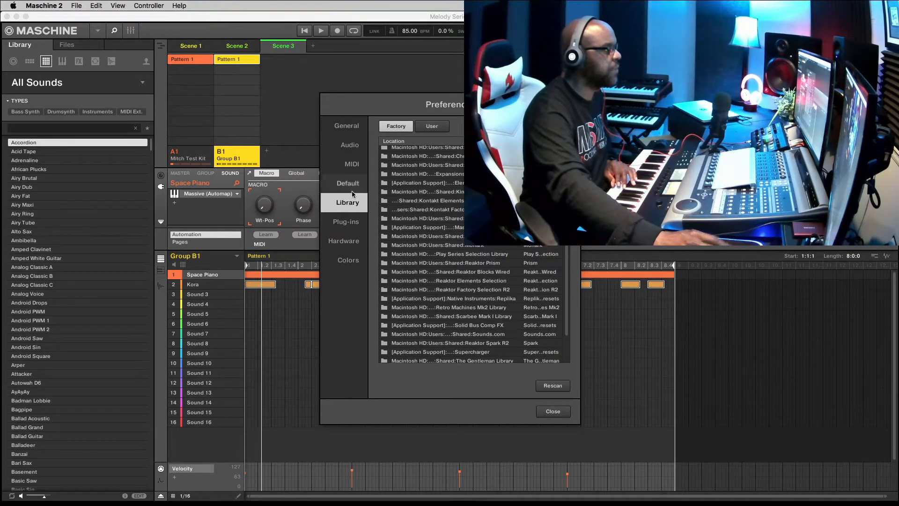
{"action": "left_click", "coordinate": [346, 146]}
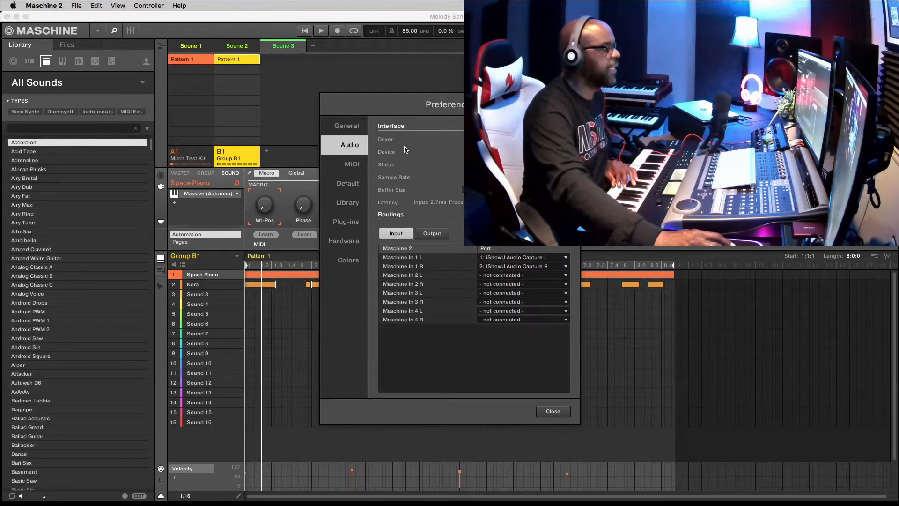
{"action": "left_click", "coordinate": [552, 411]}
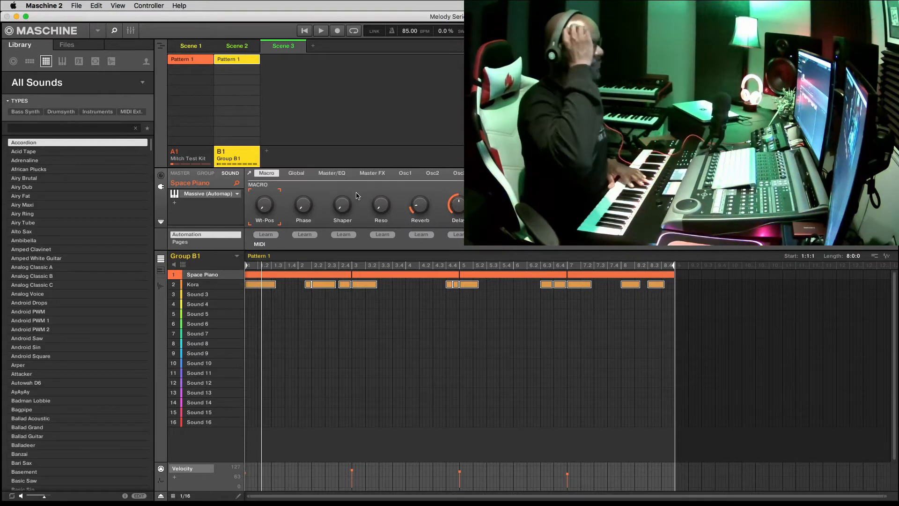
Play back the Space Piano and Kora pattern of Group B1 and stop playback.
{"action": "key", "text": "space"}
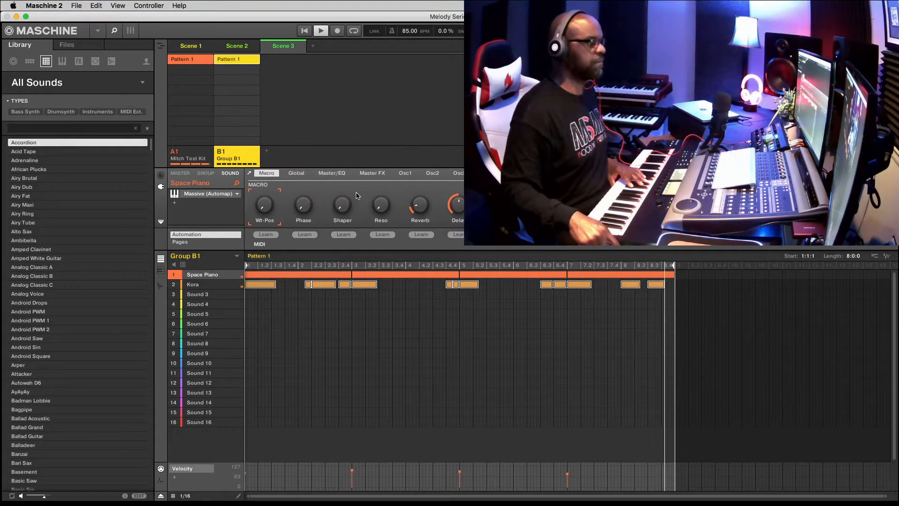
{"action": "key", "text": "space"}
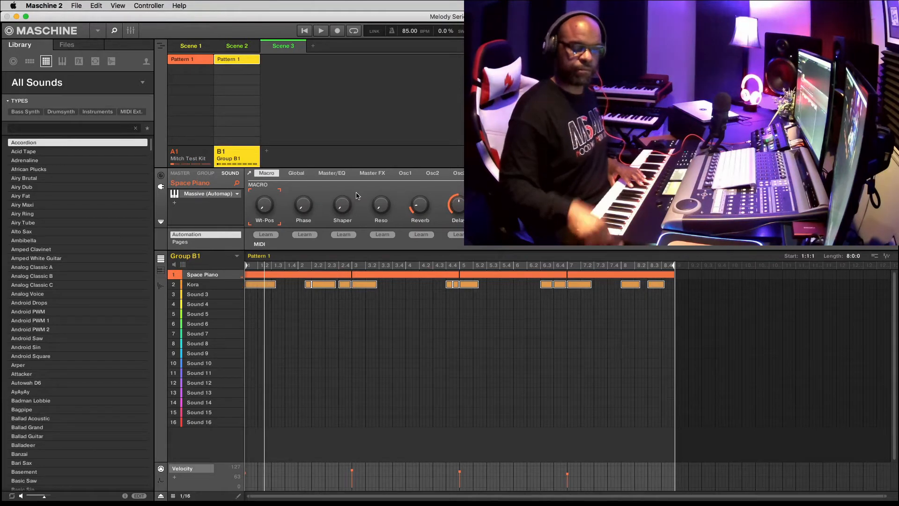
Select the third sound slot of Group B1 and browse the Strings instrument presets from Bowgart to Octave Strings.
{"action": "left_click", "coordinate": [201, 296]}
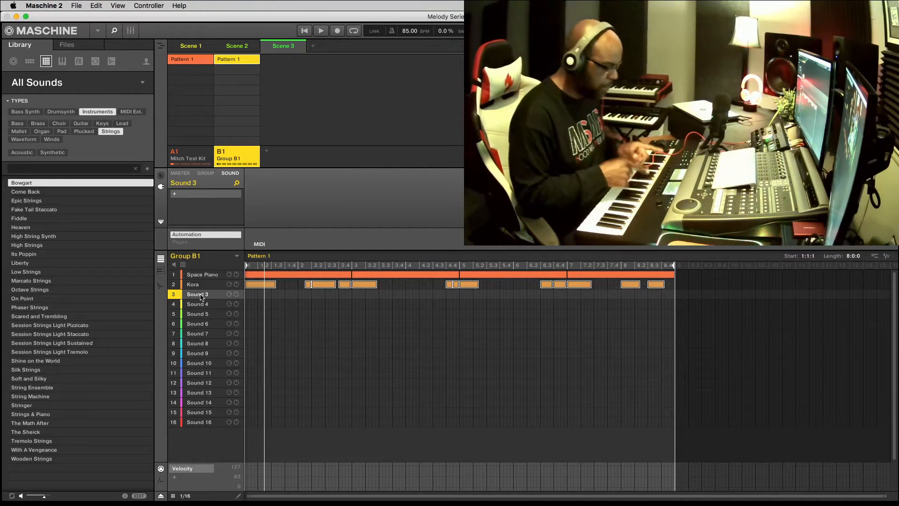
{"action": "key", "text": "Down"}
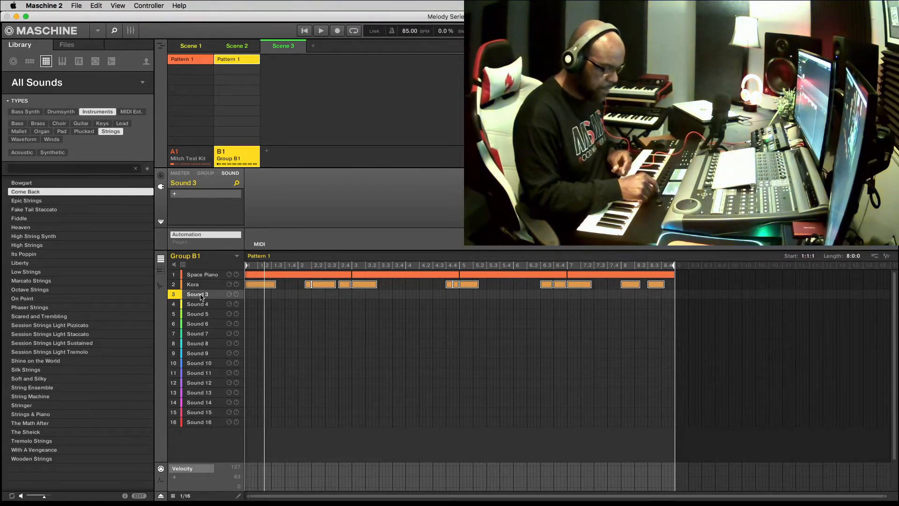
{"action": "key", "text": "Down"}
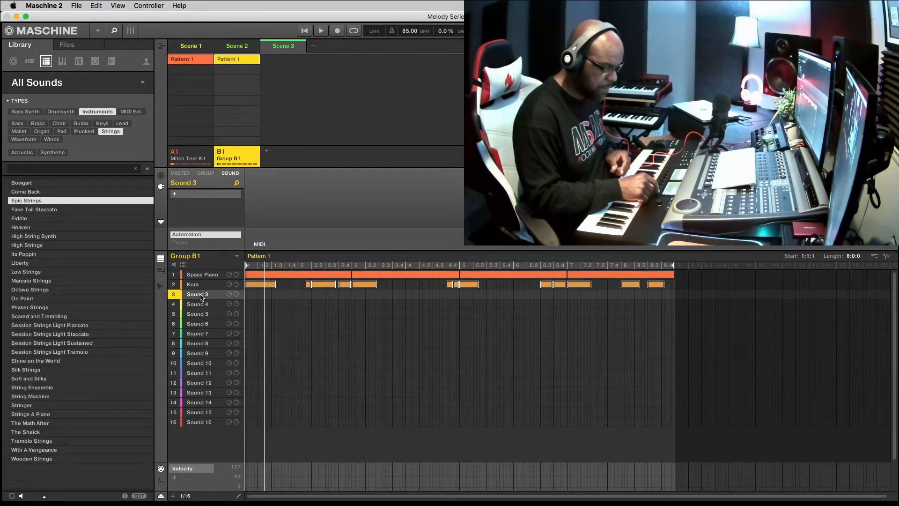
{"action": "key", "text": "Down"}
{"action": "key", "text": "Down"}
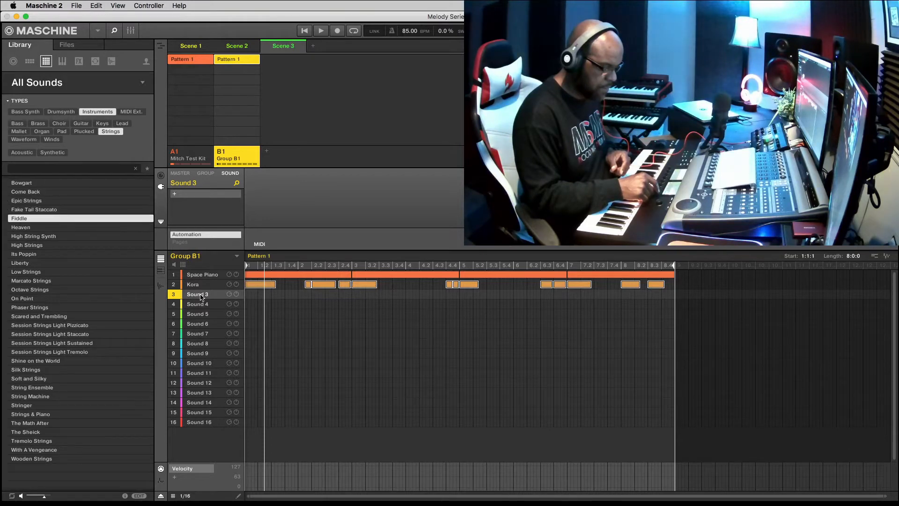
{"action": "key", "text": "Down"}
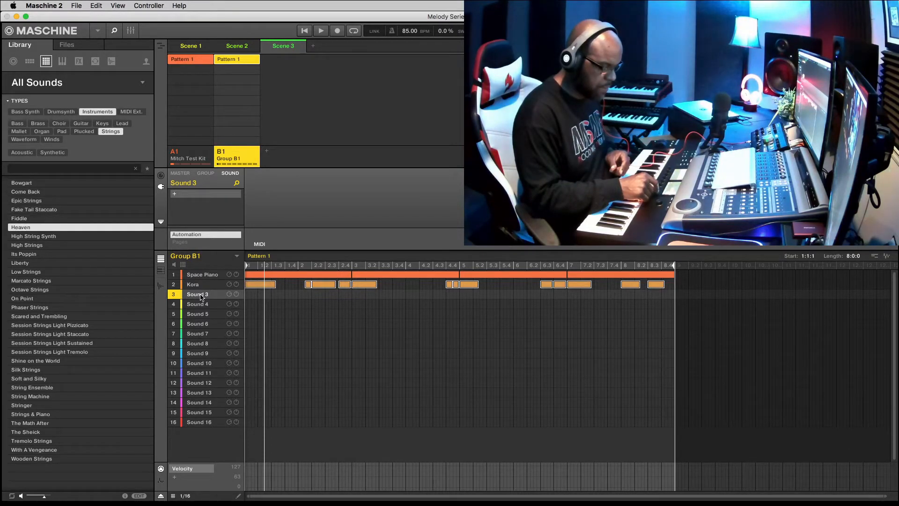
{"action": "key", "text": "Down"}
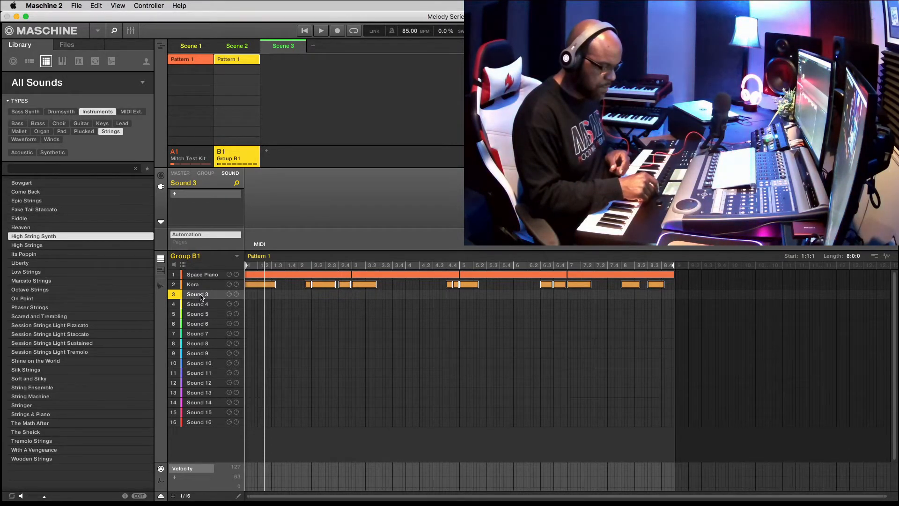
{"action": "key", "text": "Down"}
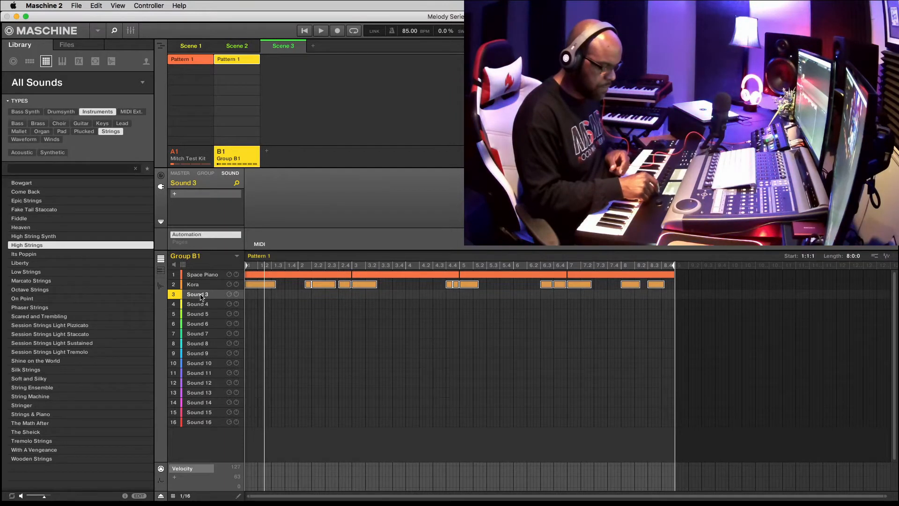
{"action": "key", "text": "Down"}
{"action": "key", "text": "Down"}
{"action": "key", "text": "Down"}
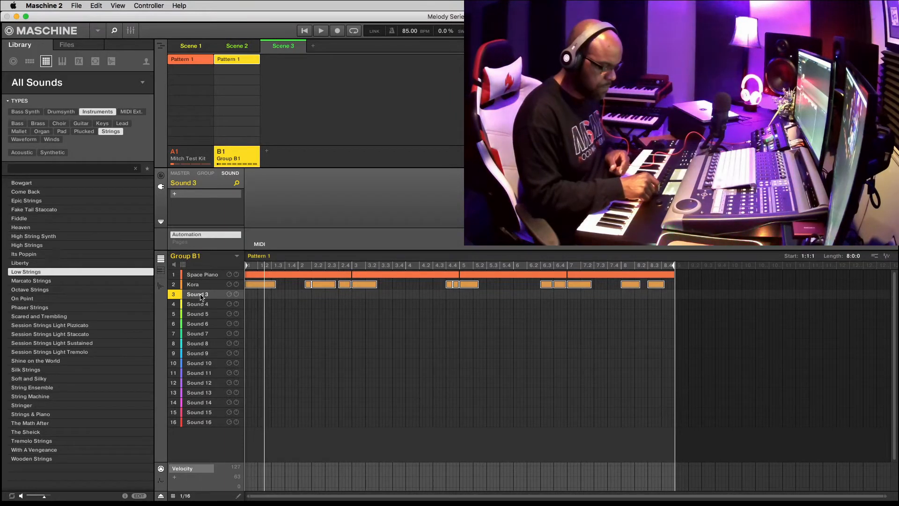
{"action": "key", "text": "Down"}
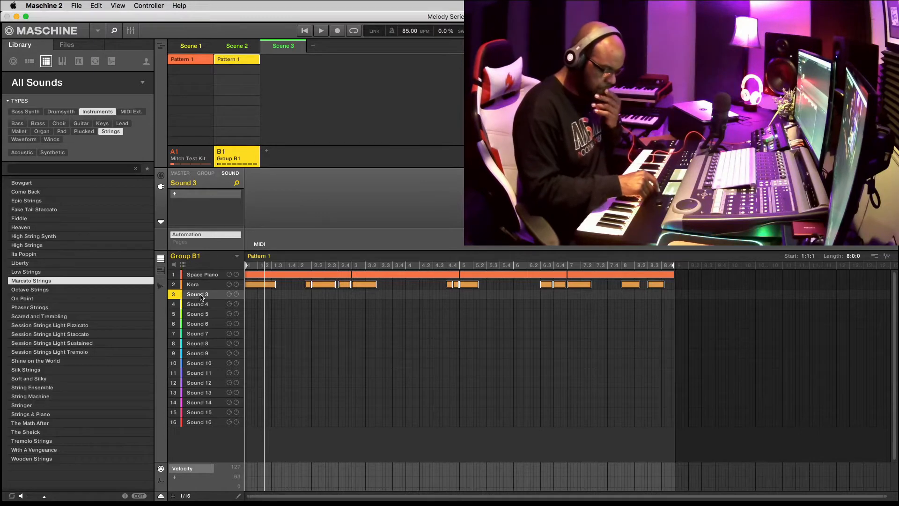
{"action": "key", "text": "Down"}
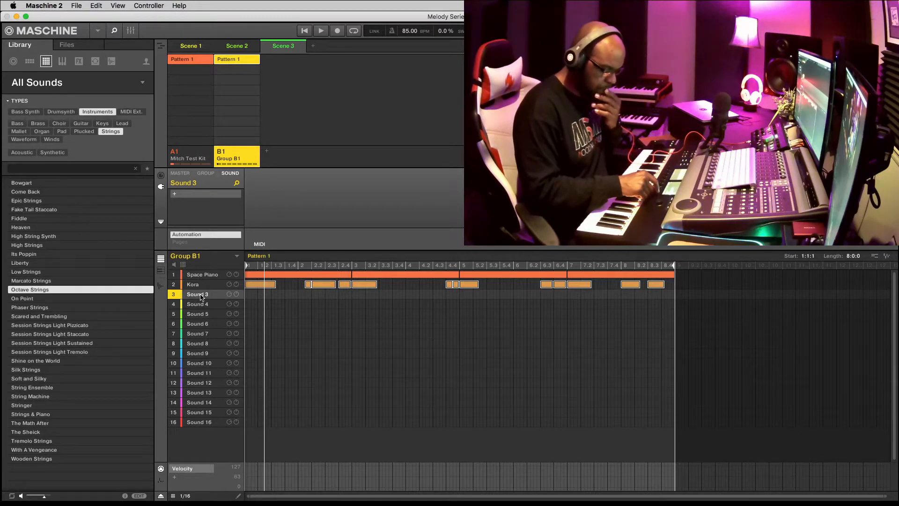
Recheck Marcato Strings and browse the remaining string presets down to With A Vengeance.
{"action": "key", "text": "Up"}
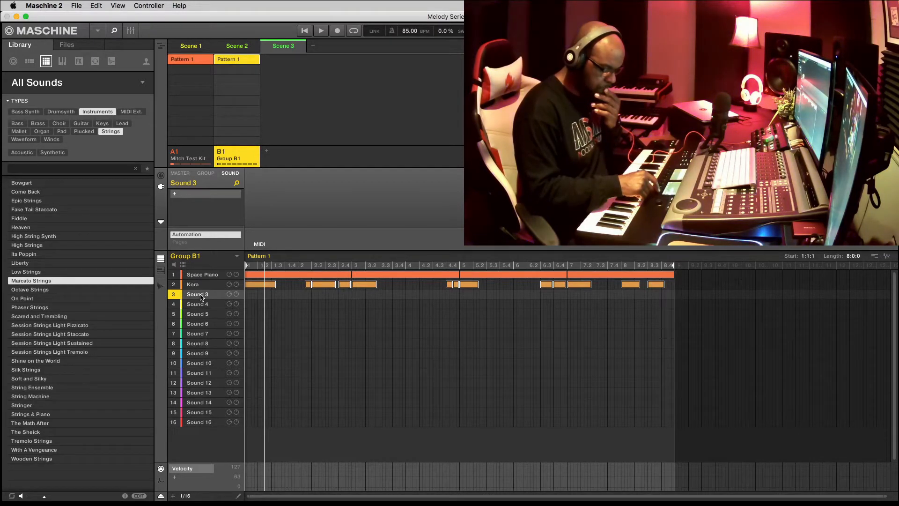
{"action": "key", "text": "Down"}
{"action": "key", "text": "Down"}
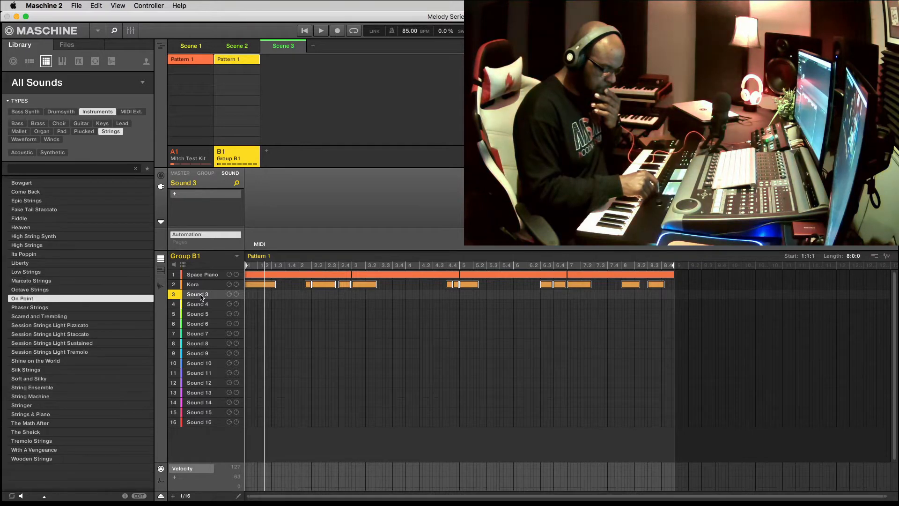
{"action": "key", "text": "Down"}
{"action": "key", "text": "Down"}
{"action": "key", "text": "Down"}
{"action": "key", "text": "Down"}
{"action": "key", "text": "Down"}
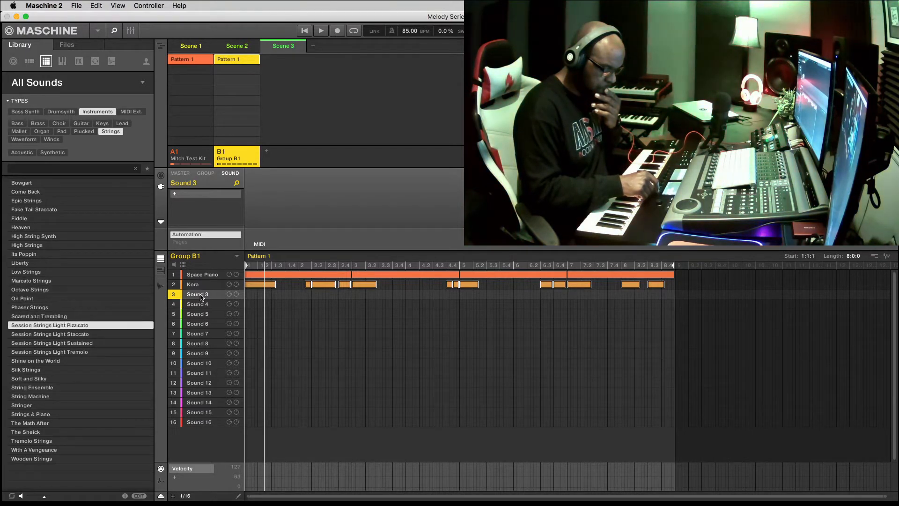
{"action": "key", "text": "Down"}
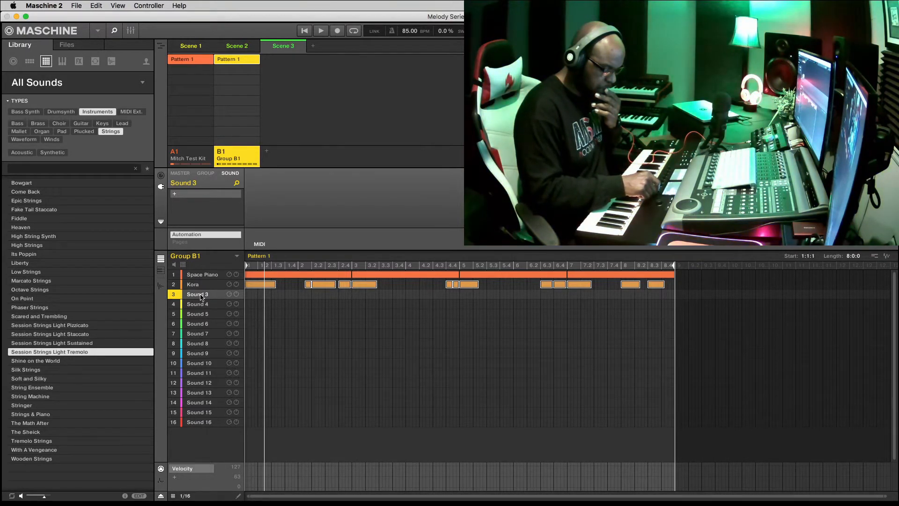
{"action": "key", "text": "Down"}
{"action": "key", "text": "Down"}
{"action": "key", "text": "Down"}
{"action": "key", "text": "Down"}
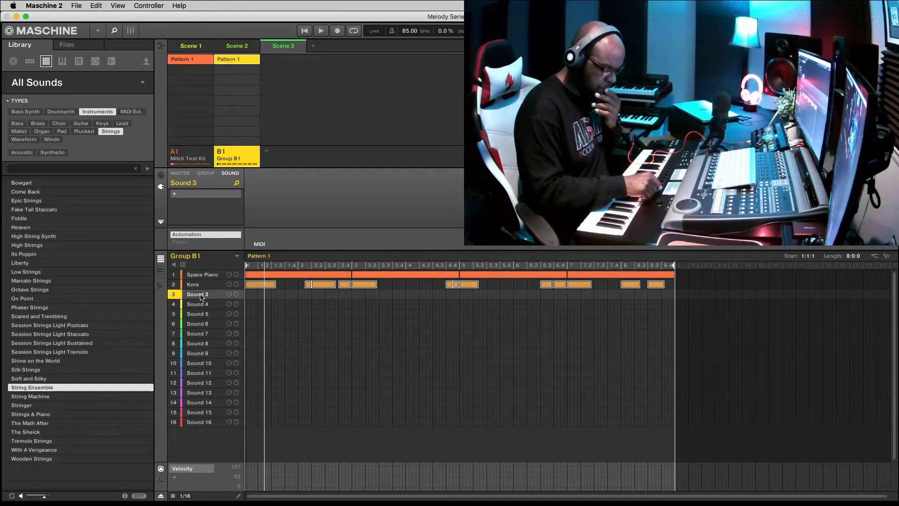
{"action": "key", "text": "Down"}
{"action": "key", "text": "Down"}
{"action": "key", "text": "Down"}
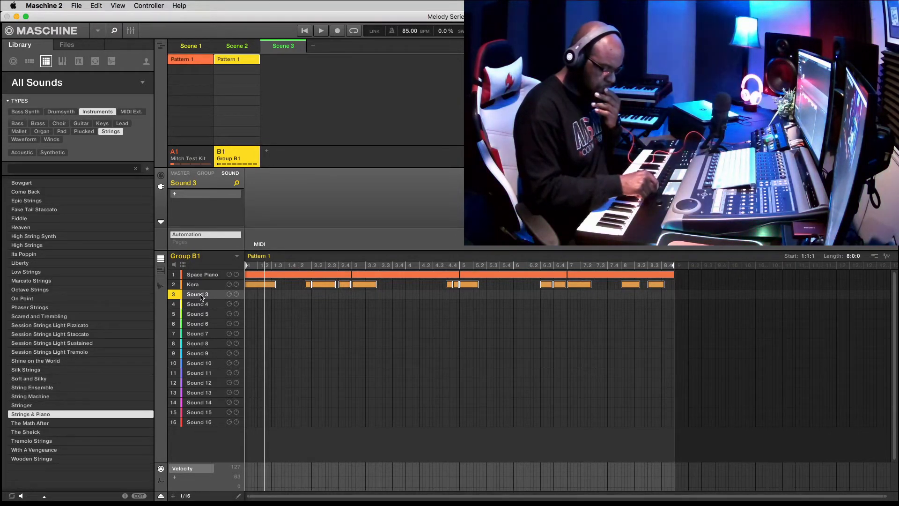
{"action": "key", "text": "Down"}
{"action": "key", "text": "Down"}
{"action": "key", "text": "Down"}
{"action": "key", "text": "Down"}
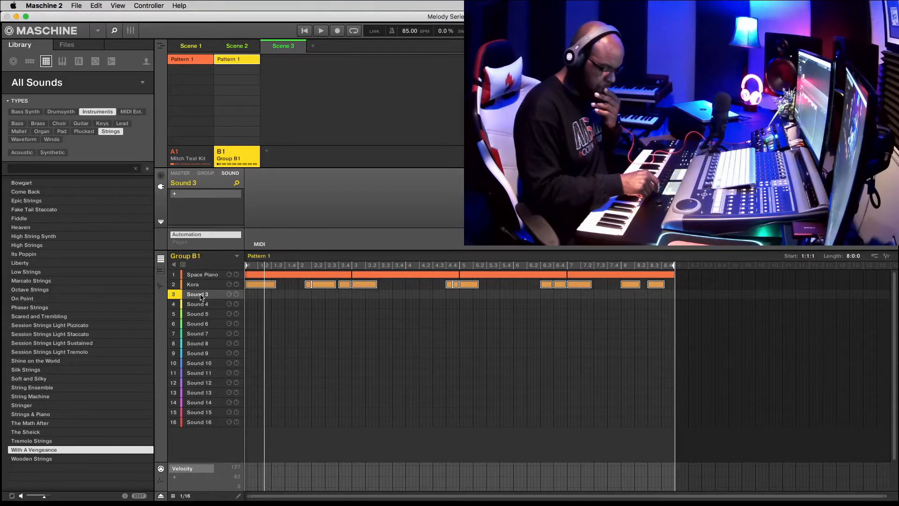
Browse back through the string presets from With A Vengeance to Bowgart.
{"action": "key", "text": "Up"}
{"action": "key", "text": "Up"}
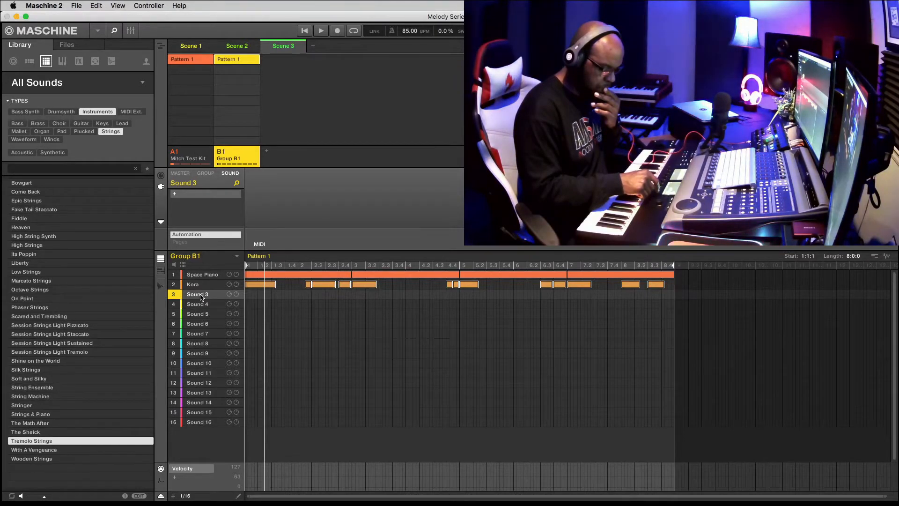
{"action": "key", "text": "Up"}
{"action": "key", "text": "Up"}
{"action": "key", "text": "Up"}
{"action": "key", "text": "Up"}
{"action": "key", "text": "Up"}
{"action": "key", "text": "Up"}
{"action": "key", "text": "Up"}
{"action": "key", "text": "Up"}
{"action": "key", "text": "Up"}
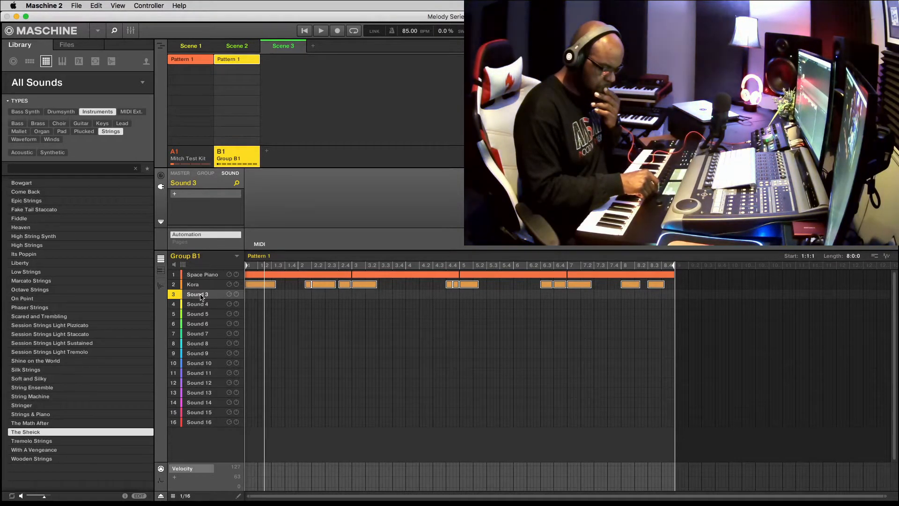
{"action": "key", "text": "Up"}
{"action": "key", "text": "Up"}
{"action": "key", "text": "Up"}
{"action": "key", "text": "Up"}
{"action": "key", "text": "Up"}
{"action": "key", "text": "Up"}
{"action": "key", "text": "Up"}
{"action": "key", "text": "Up"}
{"action": "key", "text": "Up"}
{"action": "key", "text": "Up"}
{"action": "key", "text": "Up"}
{"action": "key", "text": "Up"}
{"action": "key", "text": "Up"}
{"action": "key", "text": "Up"}
{"action": "key", "text": "Up"}
{"action": "key", "text": "Up"}
{"action": "key", "text": "Up"}
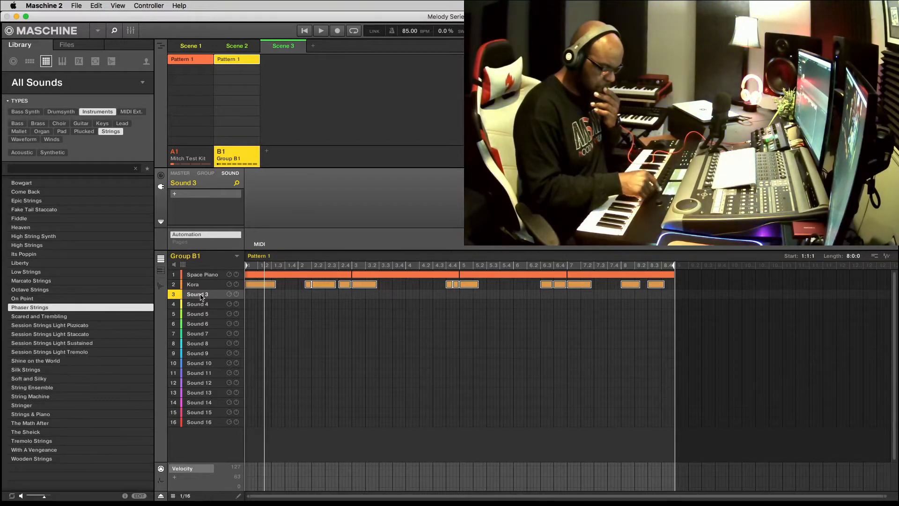
{"action": "key", "text": "Up"}
{"action": "key", "text": "Up"}
{"action": "key", "text": "Up"}
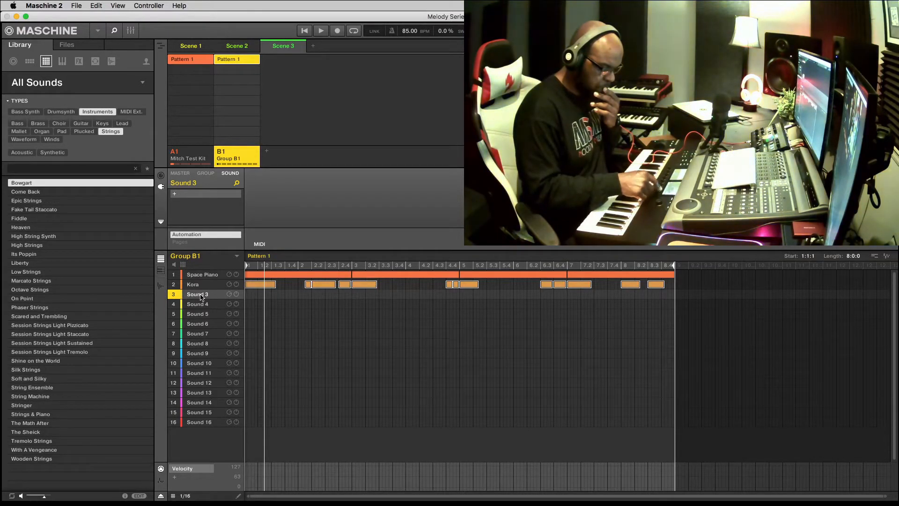
Compare the string presets between Come Back and High Strings again and load Heaven into the third sound slot.
{"action": "key", "text": "Down"}
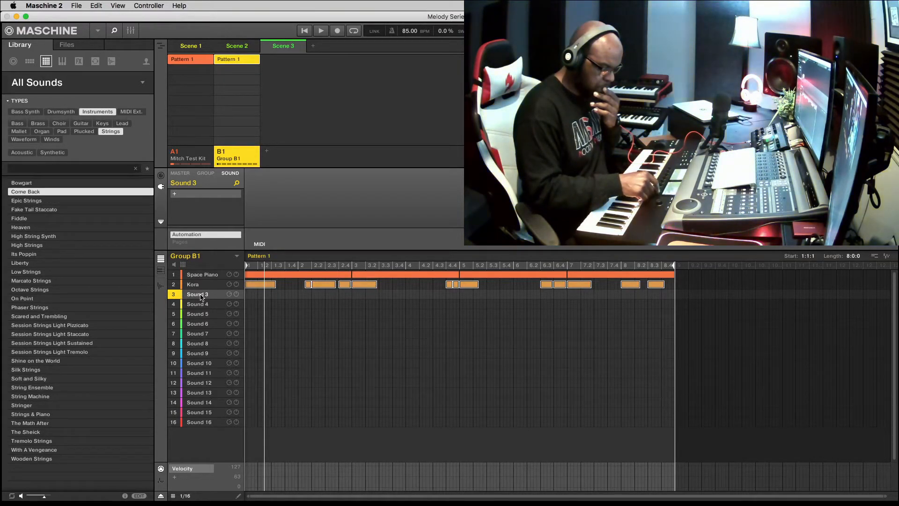
{"action": "key", "text": "Down"}
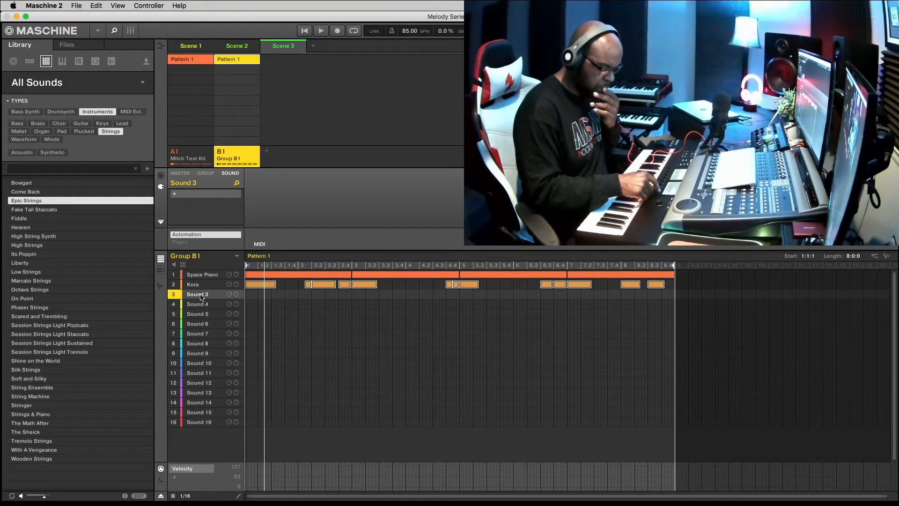
{"action": "key", "text": "Down"}
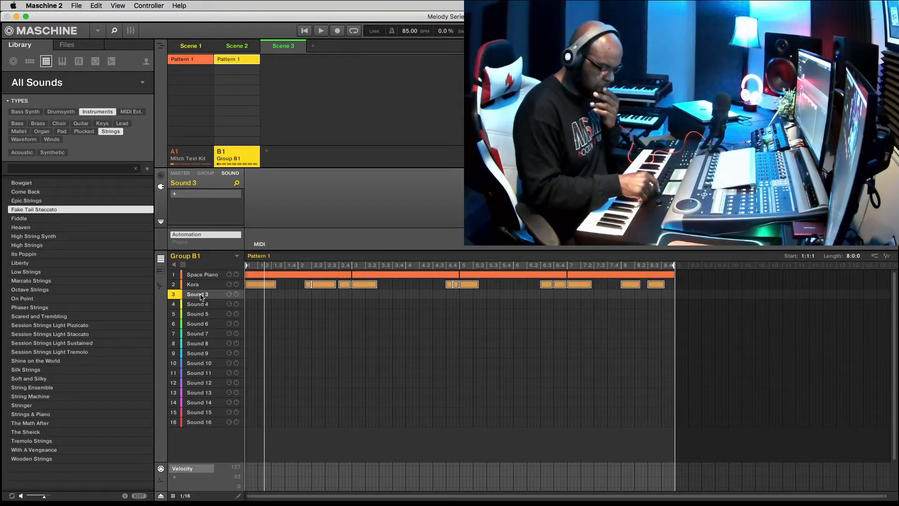
{"action": "key", "text": "Up"}
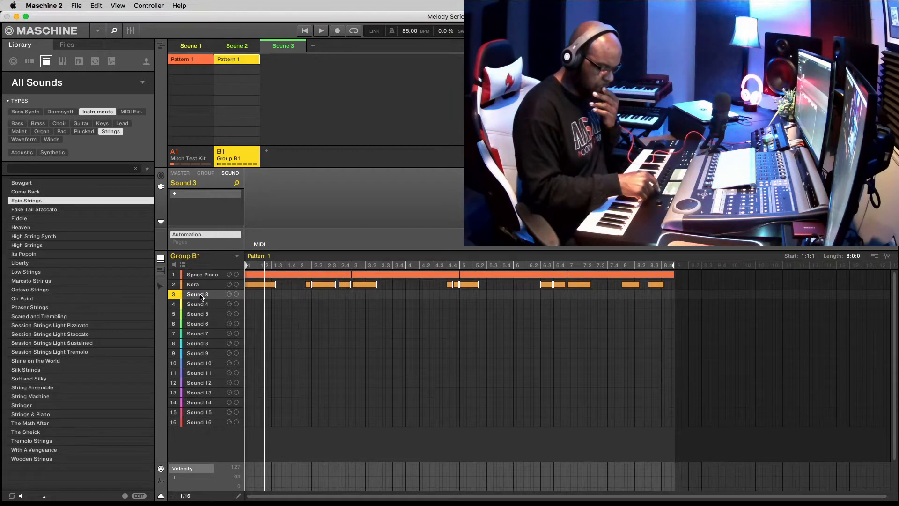
{"action": "key", "text": "Up"}
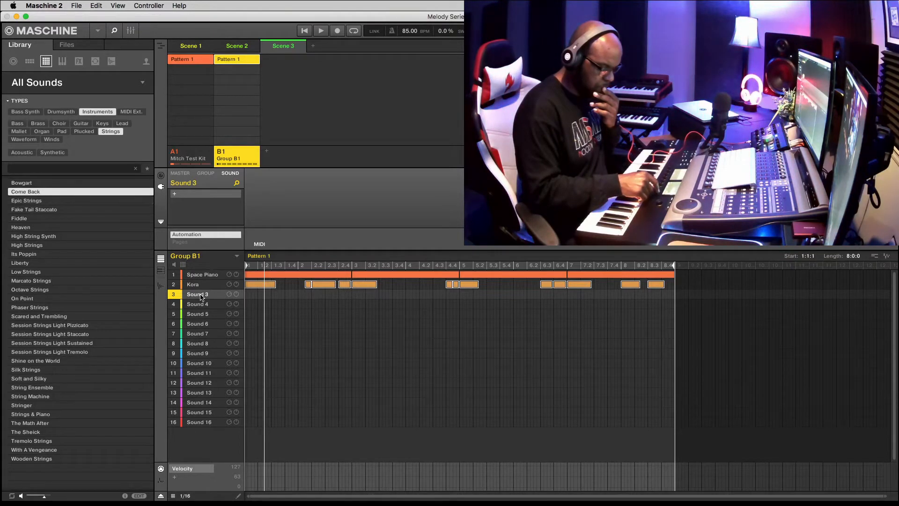
{"action": "key", "text": "Down"}
{"action": "key", "text": "Down"}
{"action": "key", "text": "Down"}
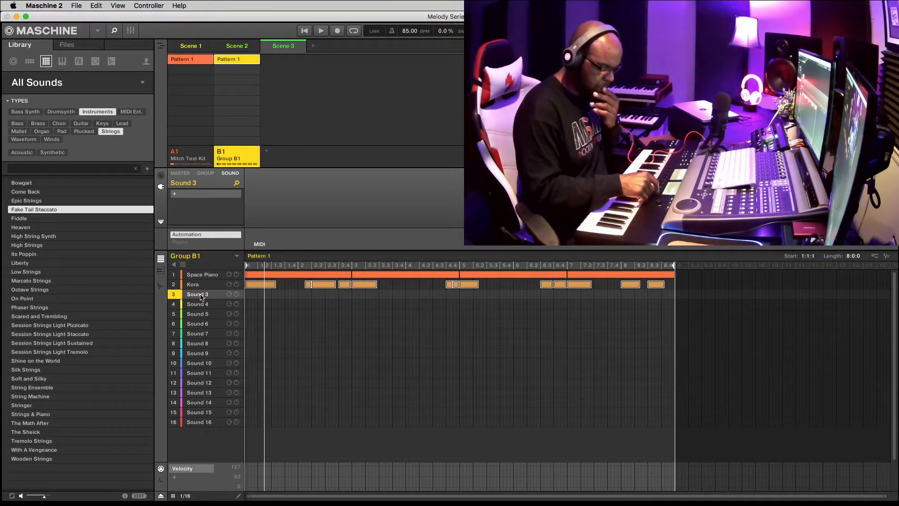
{"action": "key", "text": "Down"}
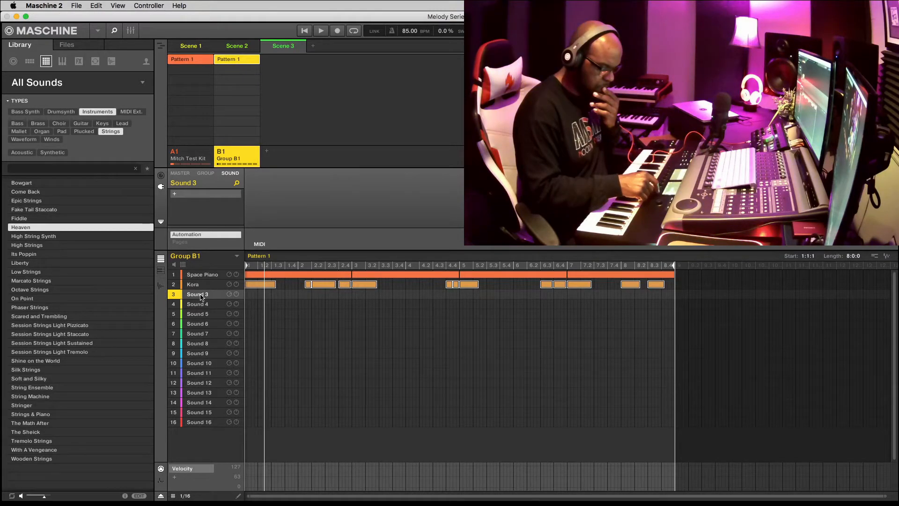
{"action": "key", "text": "Down"}
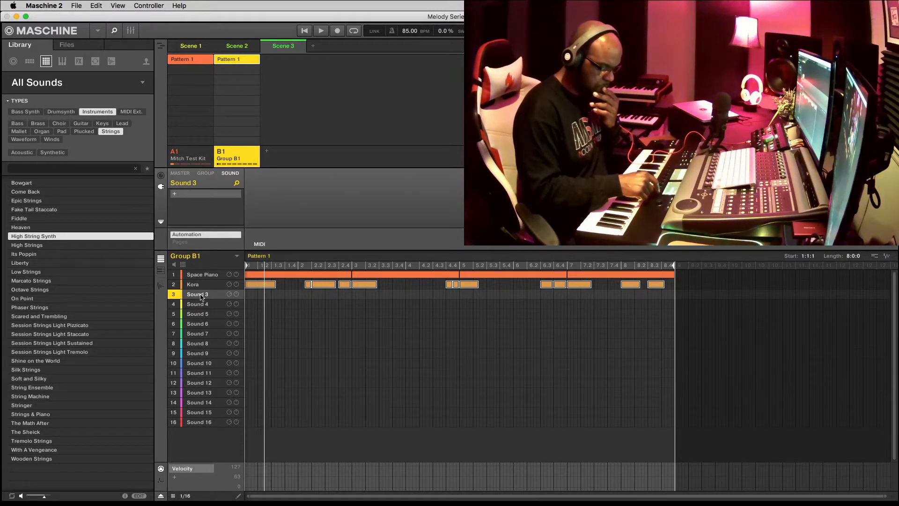
{"action": "key", "text": "Down"}
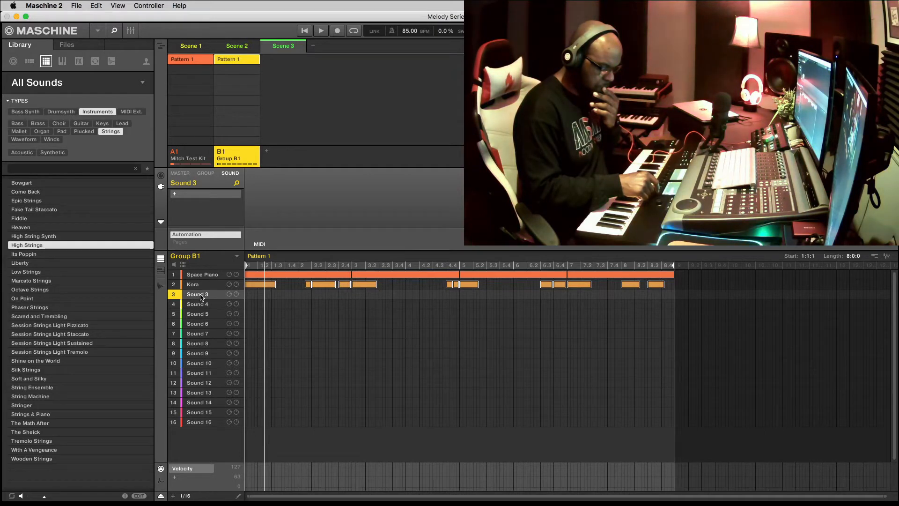
{"action": "key", "text": "Up"}
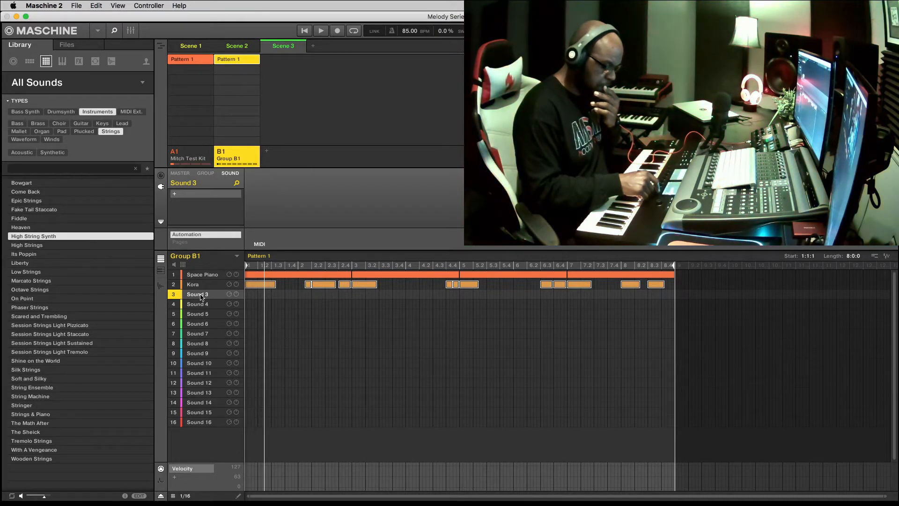
{"action": "key", "text": "Up"}
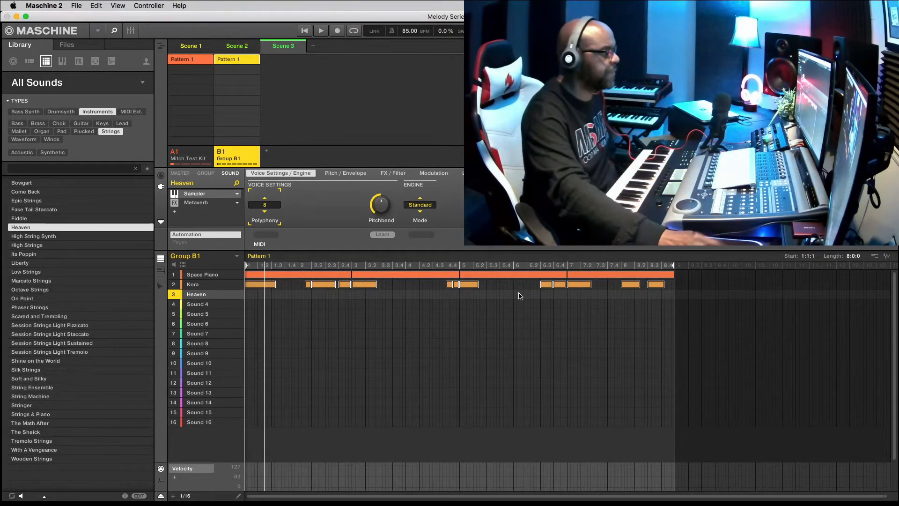
Copy all of the Space Piano notes in Group B1's Pattern 1, with Heaven selected as the destination sound.
{"action": "left_click_drag", "start_coordinate": [696, 277], "coordinate": [239, 262]}
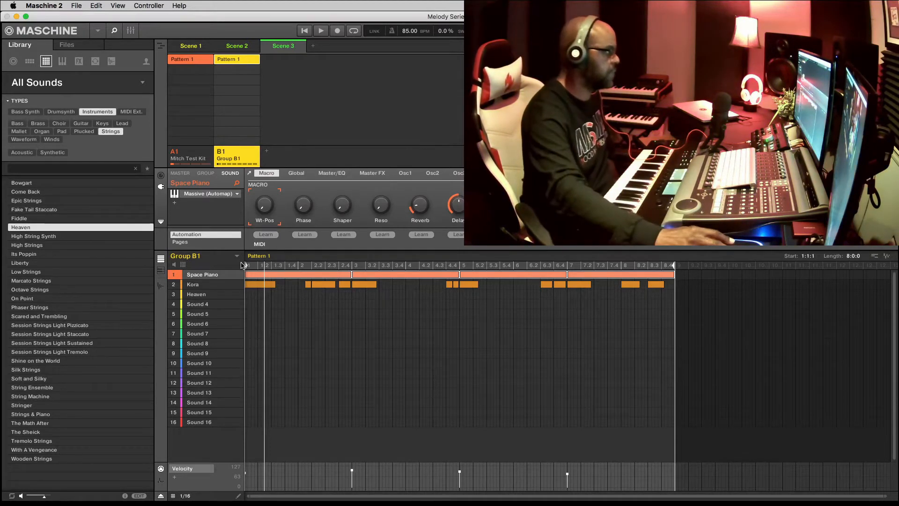
{"action": "left_click", "coordinate": [247, 265]}
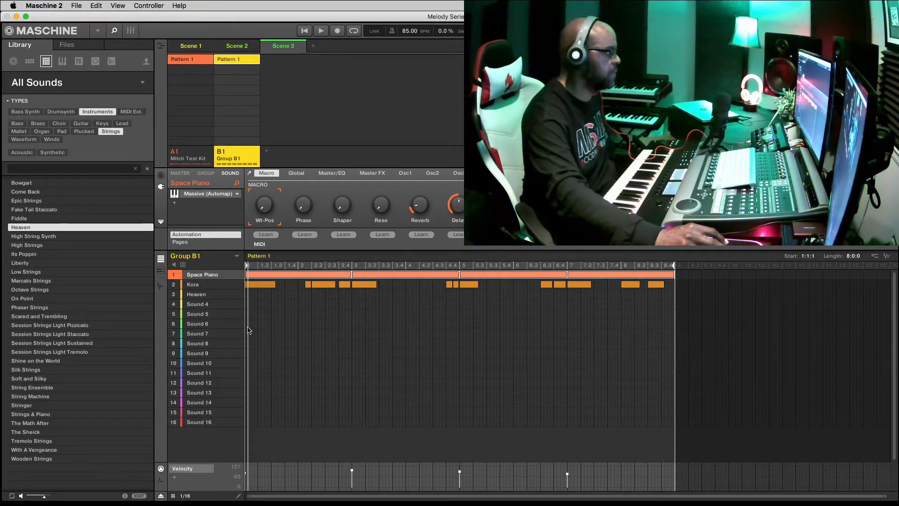
{"action": "left_click", "coordinate": [218, 294]}
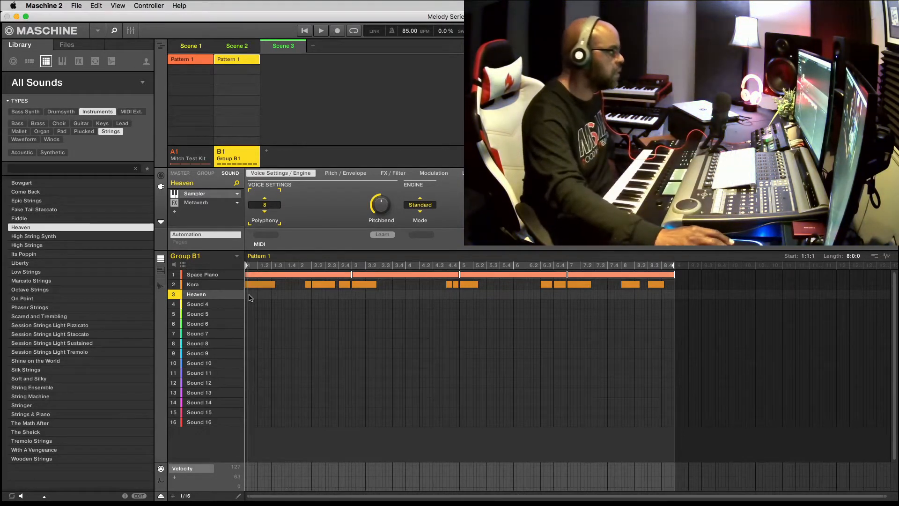
{"action": "right_click", "coordinate": [265, 277]}
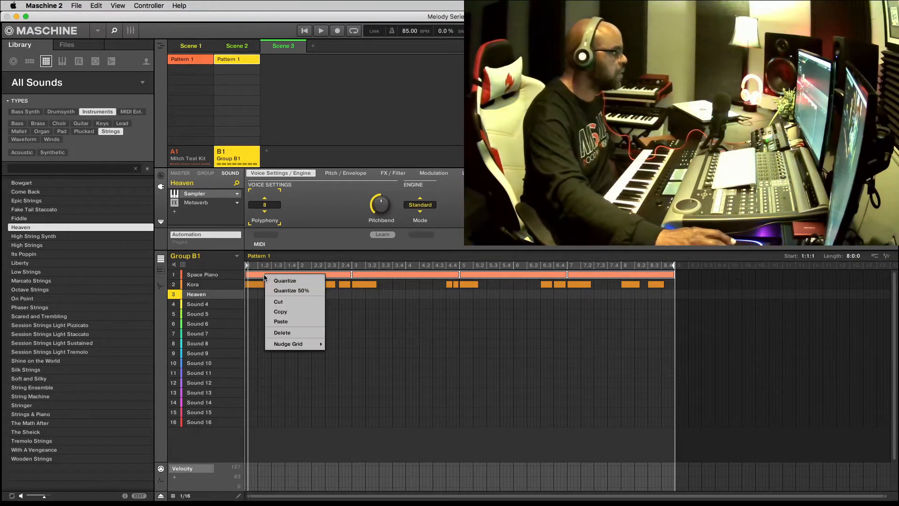
{"action": "left_click", "coordinate": [284, 314]}
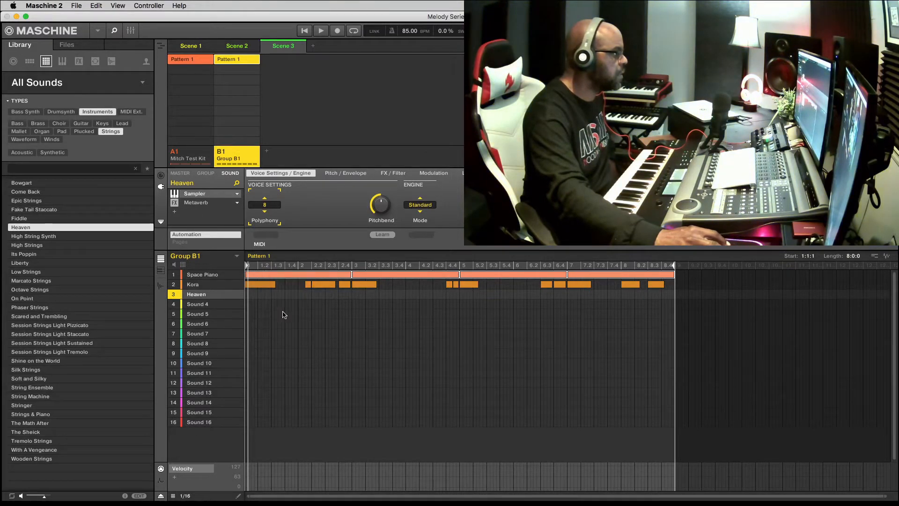
Paste the chords into the Heaven row, align them with the pattern start, and set the pattern length to 8:0:0.
{"action": "right_click", "coordinate": [251, 297]}
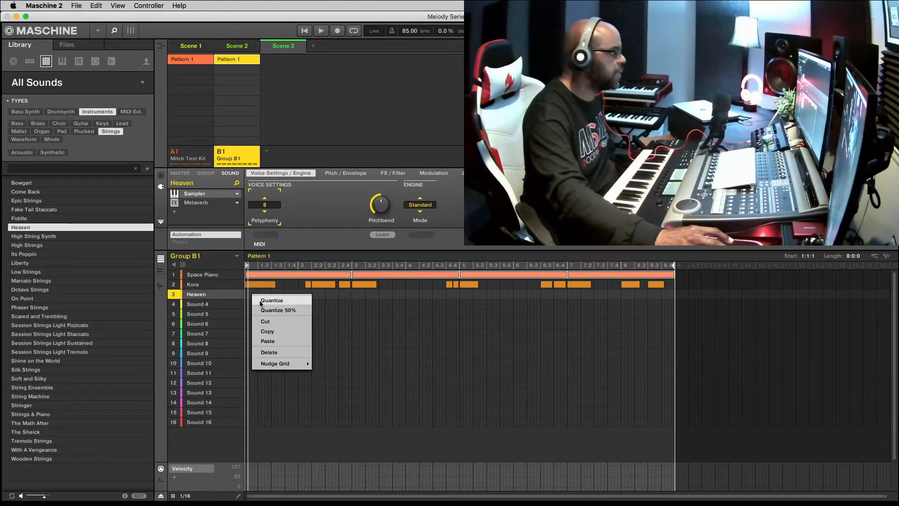
{"action": "left_click", "coordinate": [268, 342]}
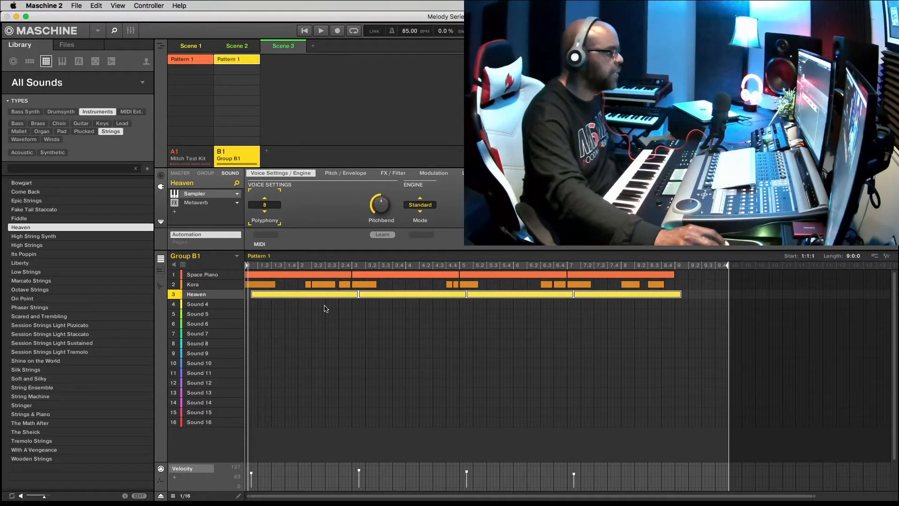
{"action": "left_click_drag", "start_coordinate": [326, 299], "coordinate": [310, 296]}
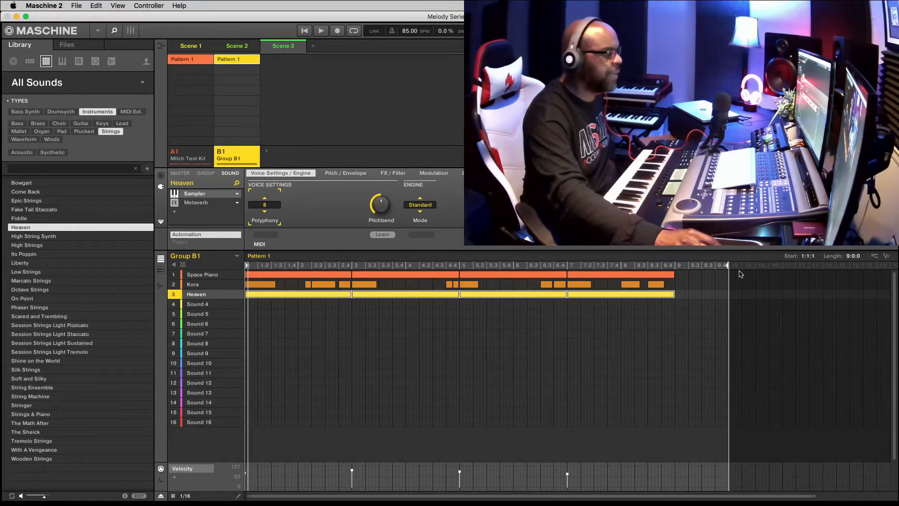
{"action": "left_click_drag", "start_coordinate": [717, 264], "coordinate": [680, 259]}
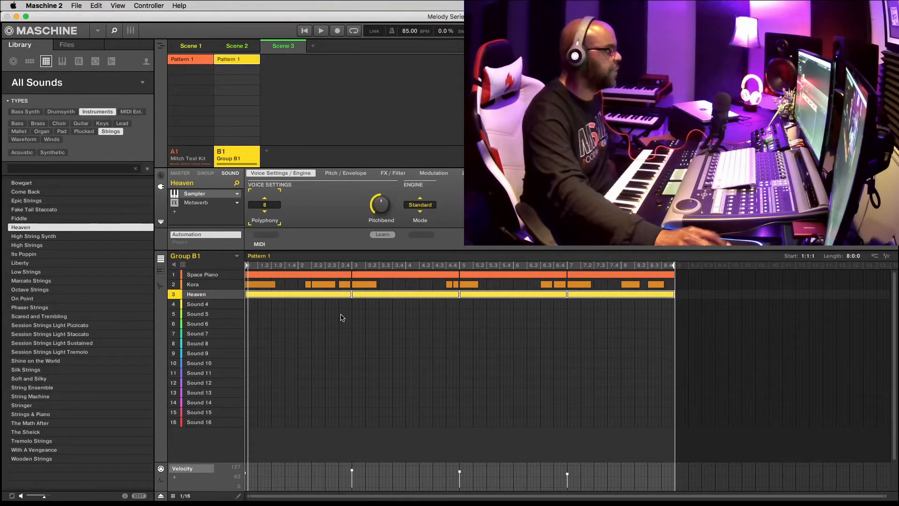
Mute Space Piano and Kora to play Heaven alone, and show Heaven's chords in the piano roll.
{"action": "left_click", "coordinate": [175, 275]}
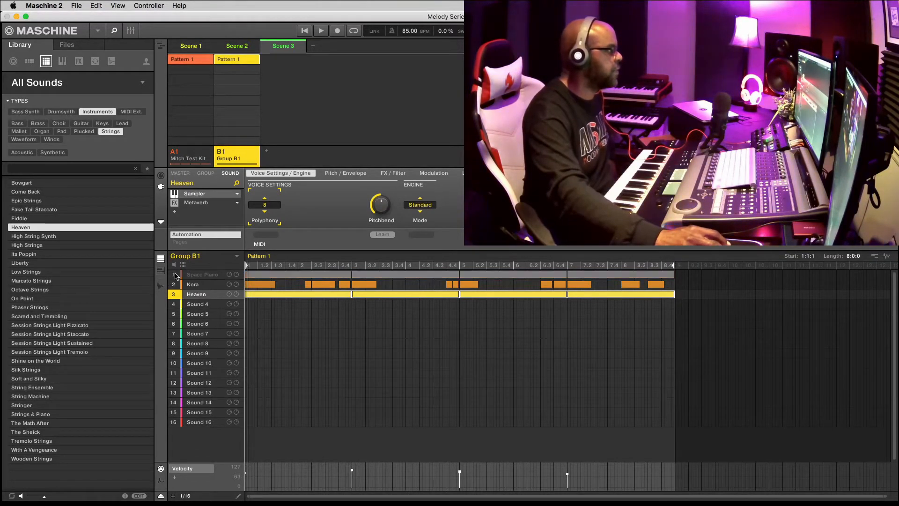
{"action": "left_click", "coordinate": [174, 285]}
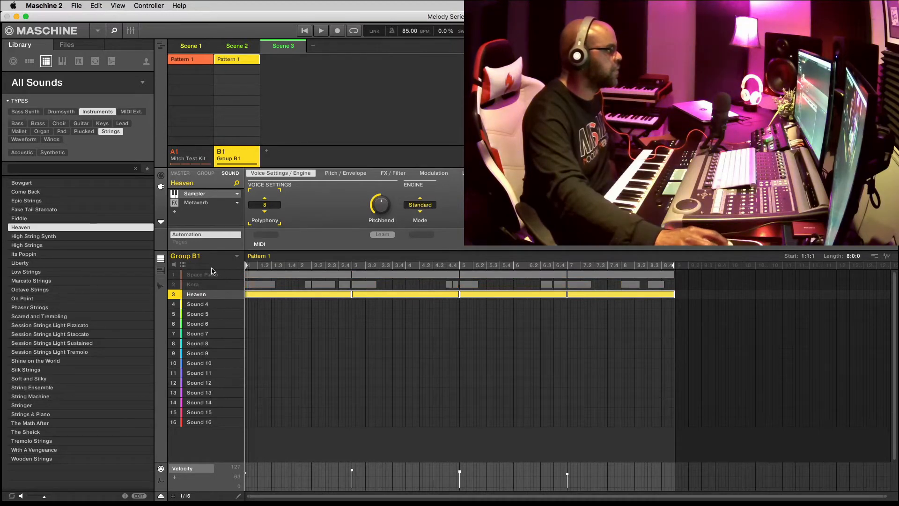
{"action": "key", "text": "space"}
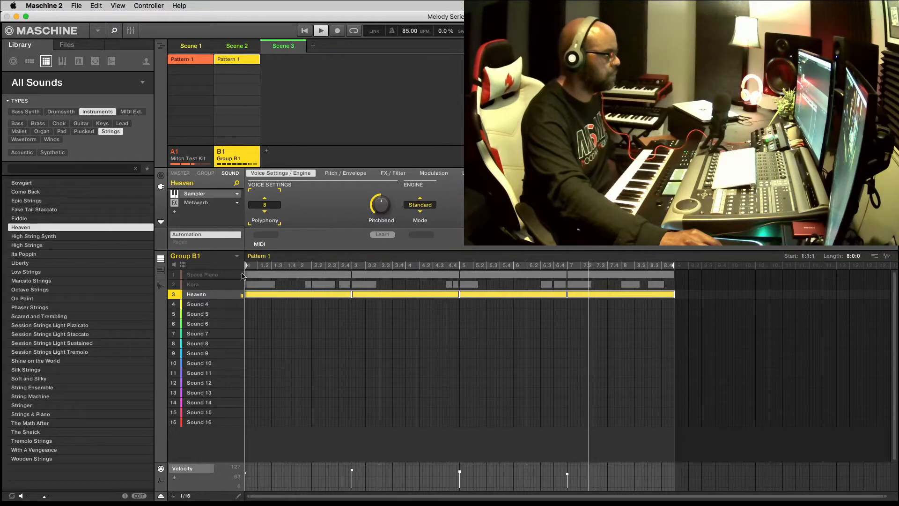
{"action": "left_click", "coordinate": [161, 271]}
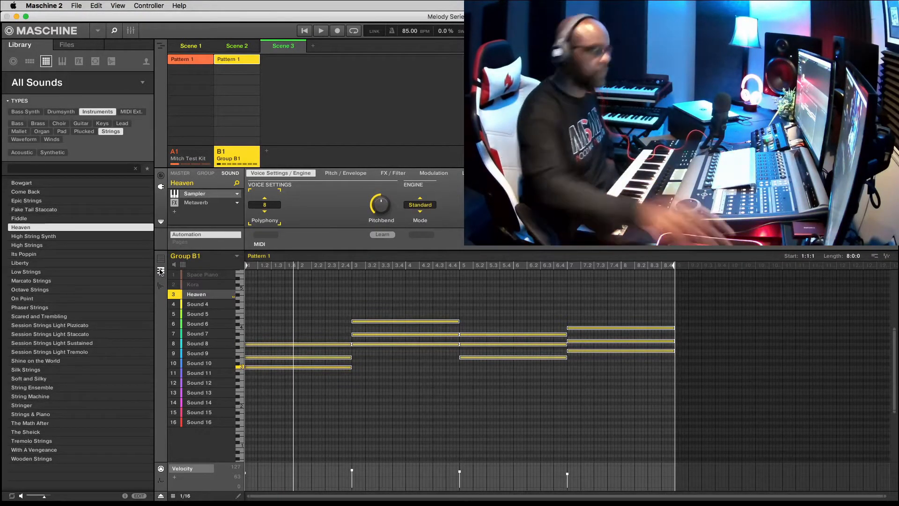
Unmute Space Piano and play its chords together with Heaven.
{"action": "left_click", "coordinate": [196, 276]}
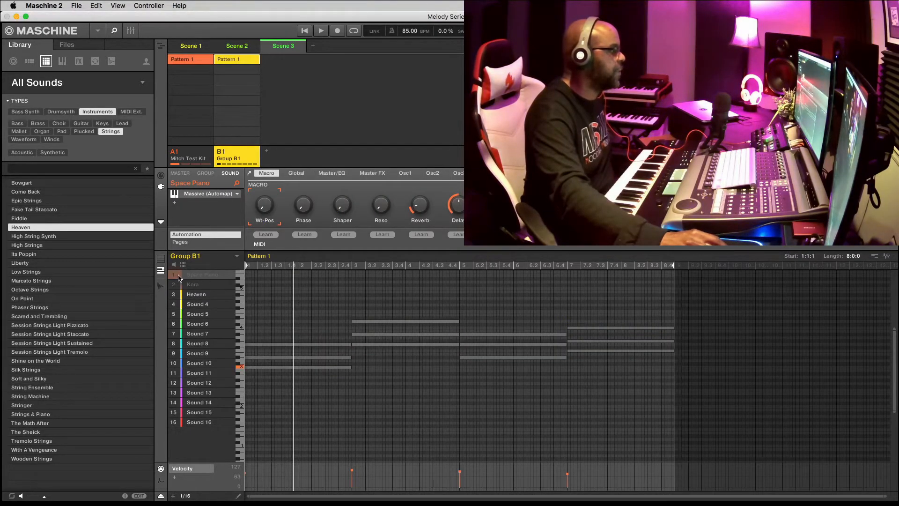
{"action": "left_click", "coordinate": [179, 277]}
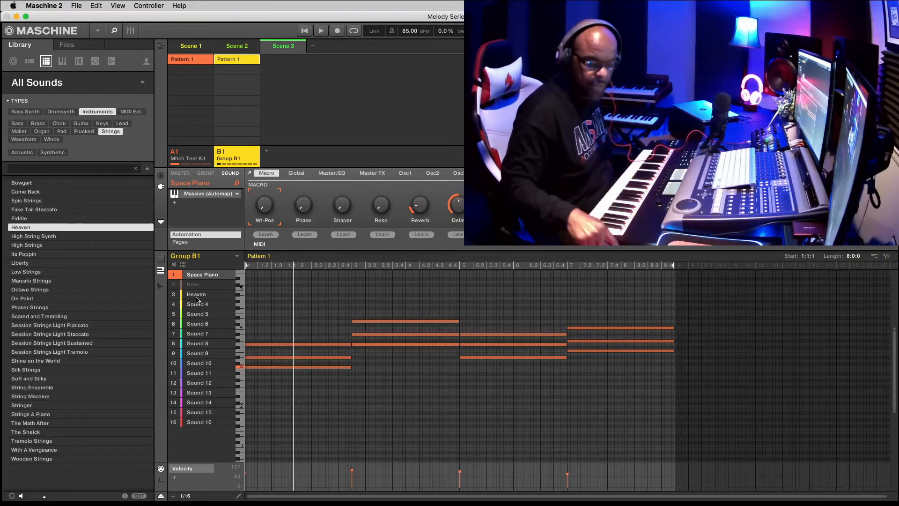
{"action": "key", "text": "space"}
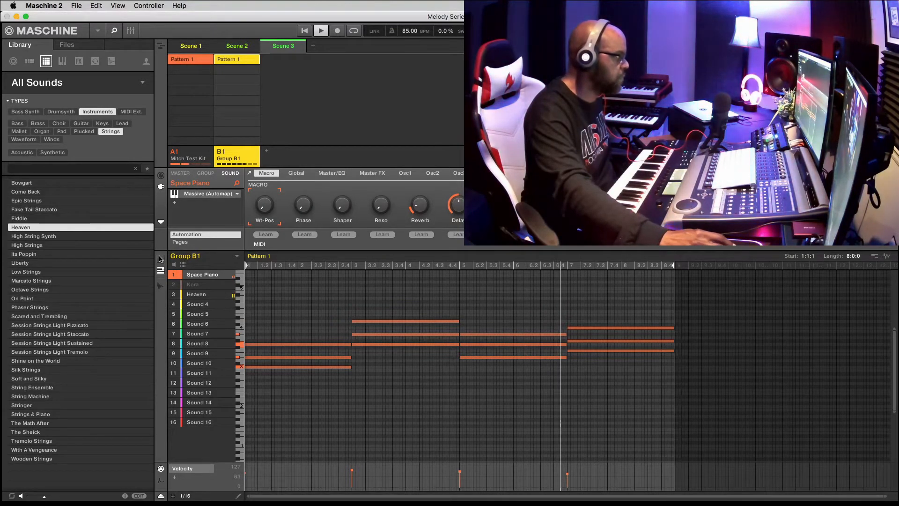
Check Heaven's chords against Space Piano's during playback, muting and unmuting Heaven to hear its contribution.
{"action": "left_click", "coordinate": [161, 259]}
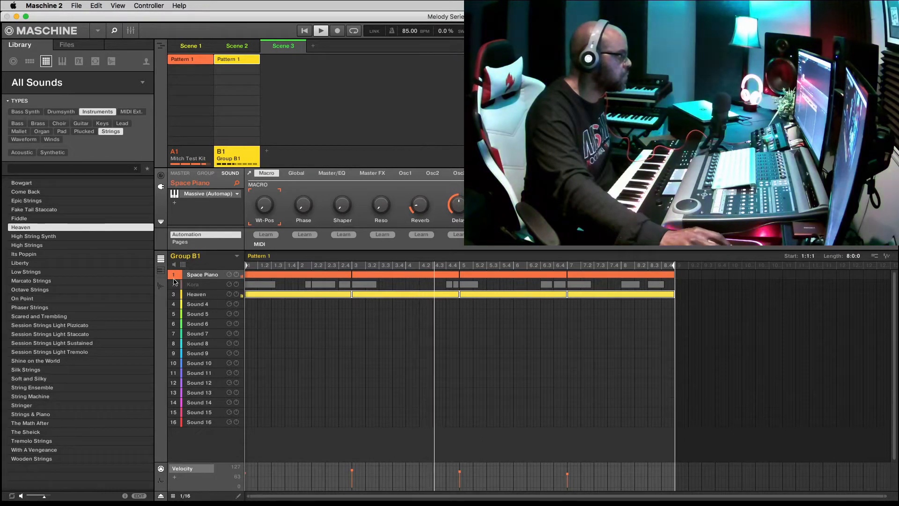
{"action": "left_click", "coordinate": [160, 271]}
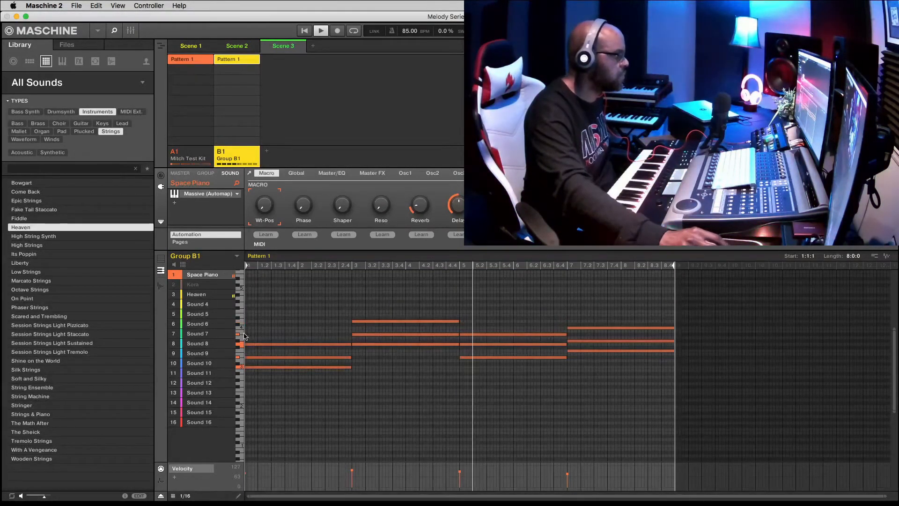
{"action": "left_click", "coordinate": [202, 295]}
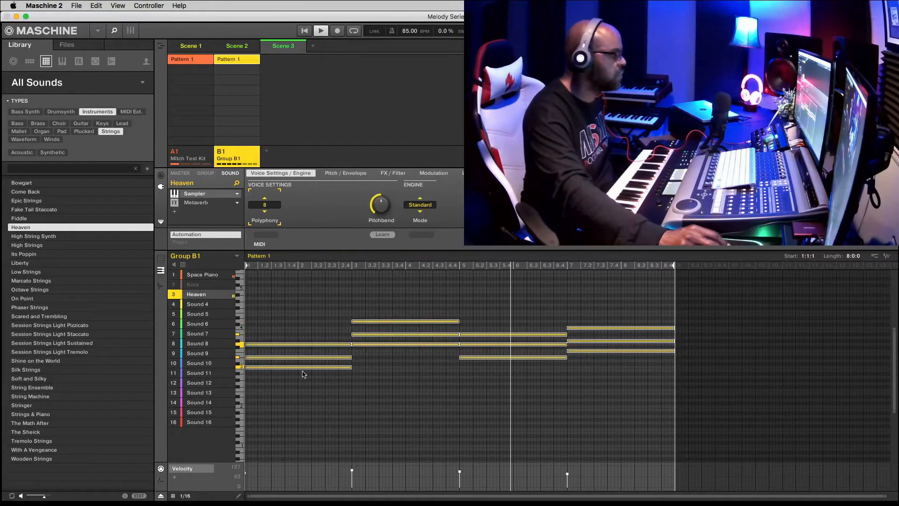
{"action": "left_click", "coordinate": [174, 295]}
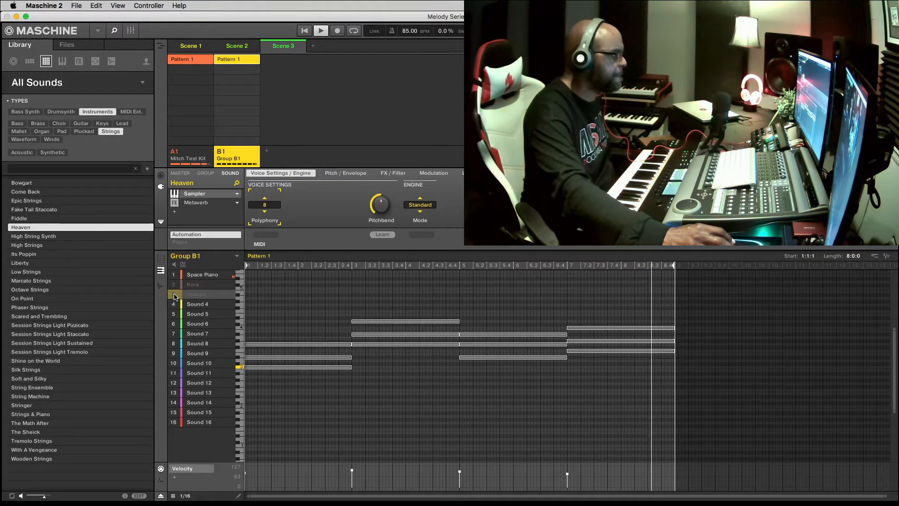
{"action": "left_click", "coordinate": [175, 295]}
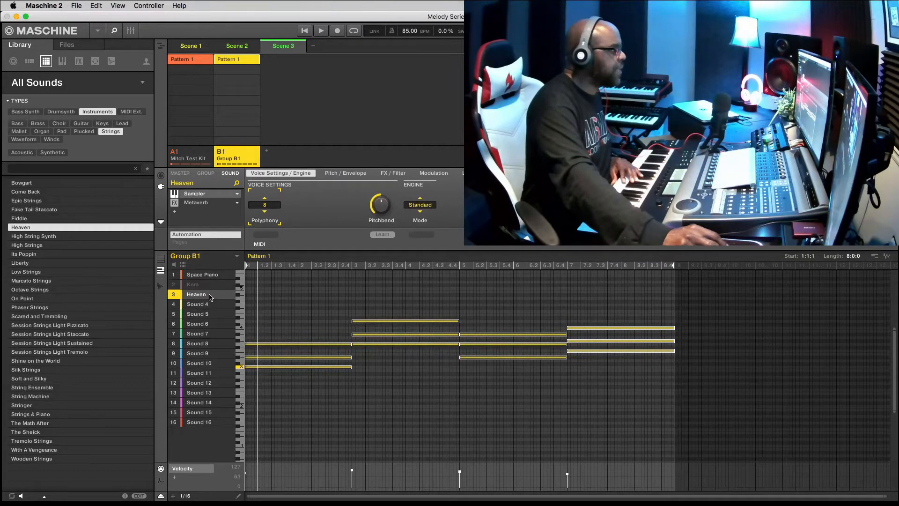
Add the internal Chorus effect after Metaverb on Heaven and lower its Rate to about 41% during playback.
{"action": "left_click", "coordinate": [175, 214]}
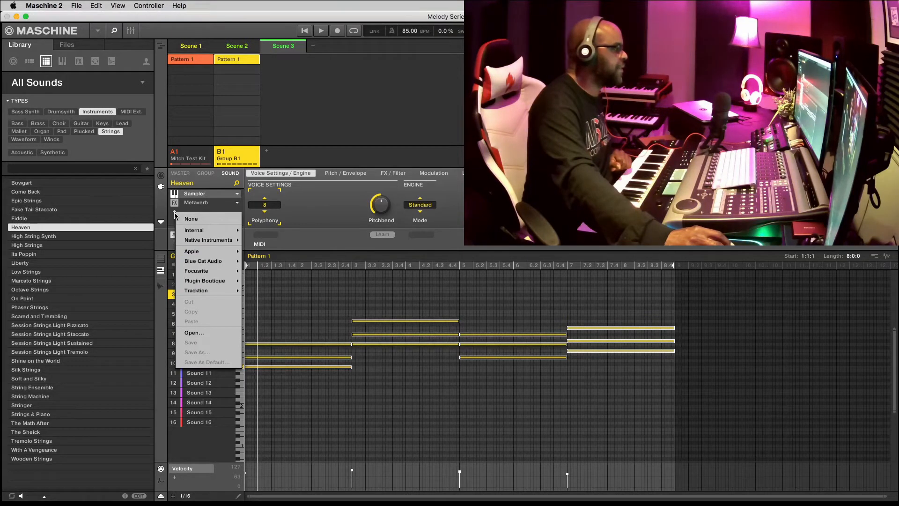
{"action": "mouse_move", "coordinate": [200, 232]}
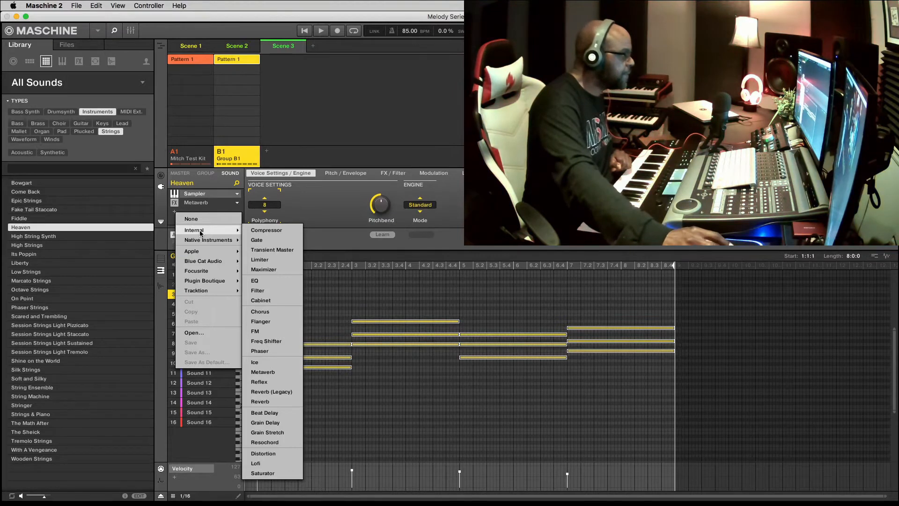
{"action": "left_click", "coordinate": [269, 312]}
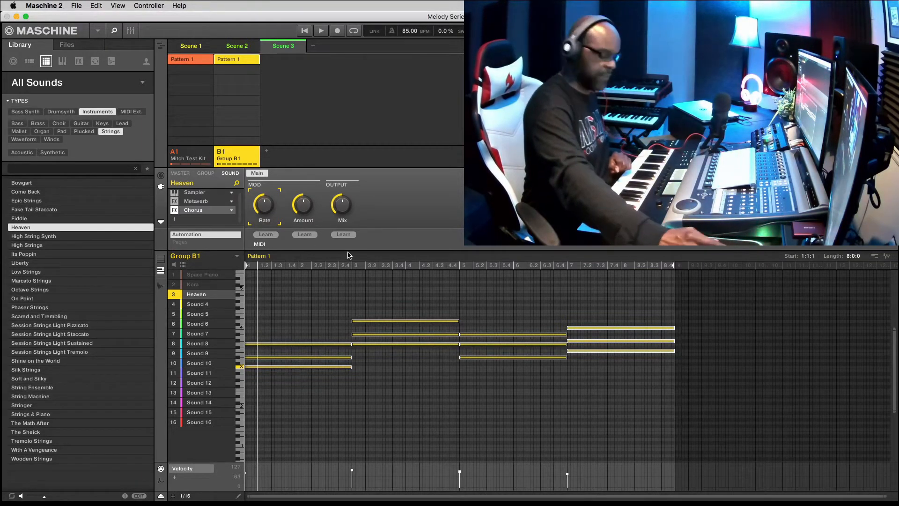
{"action": "key", "text": "space"}
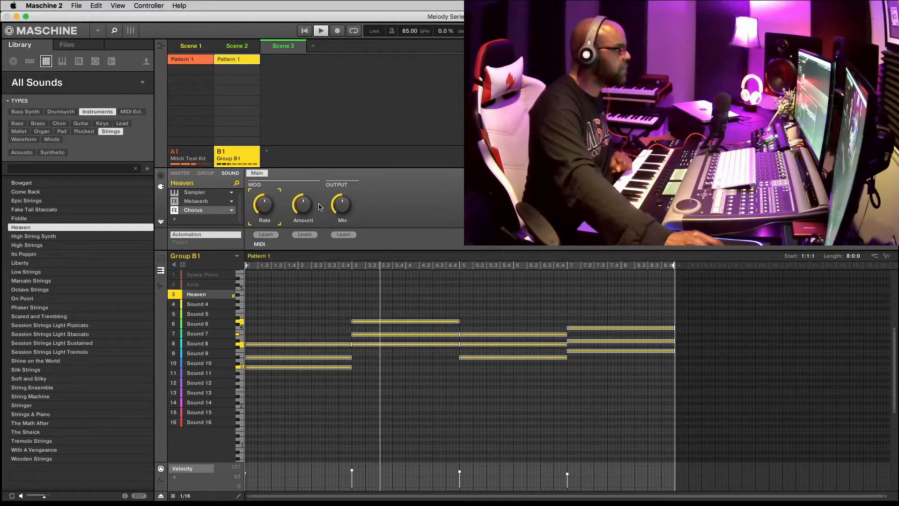
{"action": "mouse_move", "coordinate": [265, 209]}
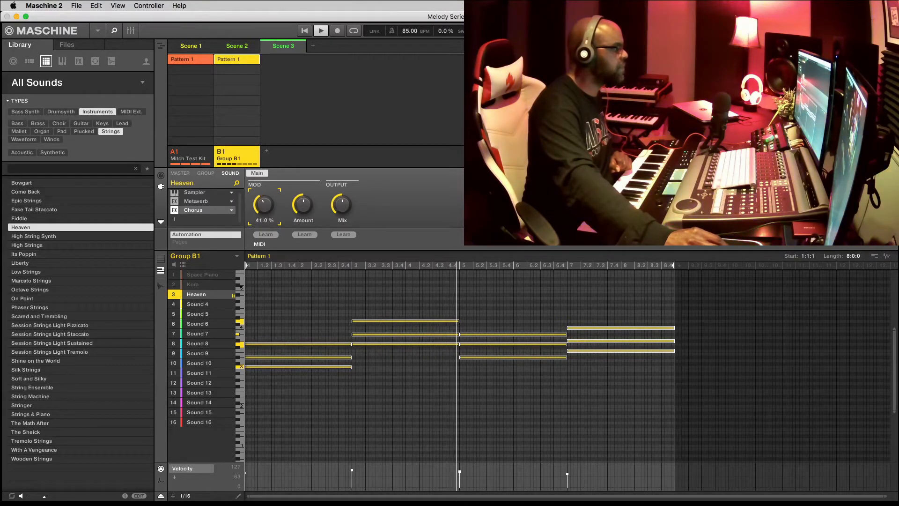
{"action": "left_click_drag", "start_coordinate": [265, 204], "coordinate": [264, 206]}
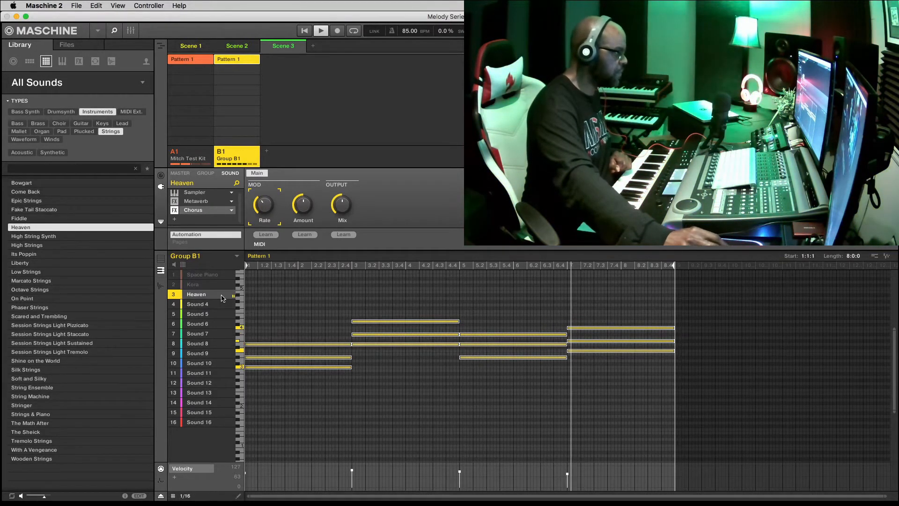
Move all of Heaven's chord notes down about ten semitones in the piano roll.
{"action": "left_click", "coordinate": [161, 258]}
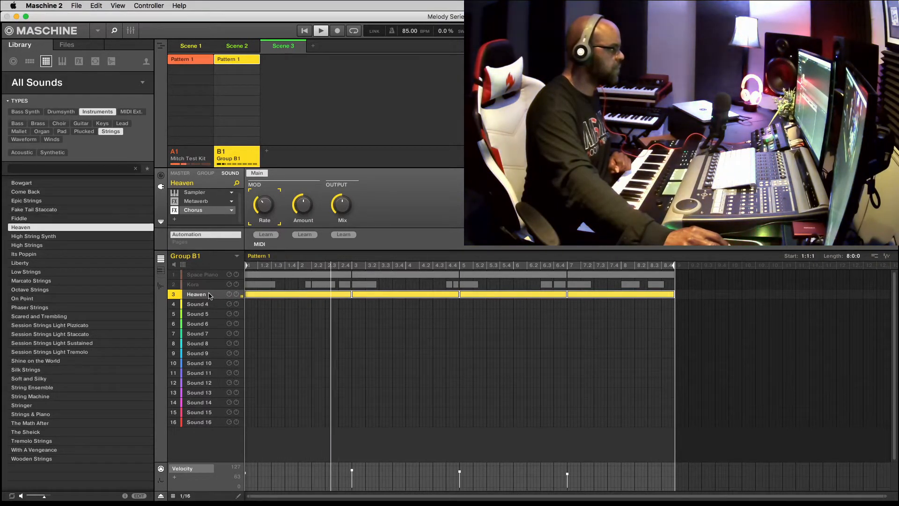
{"action": "left_click", "coordinate": [161, 270]}
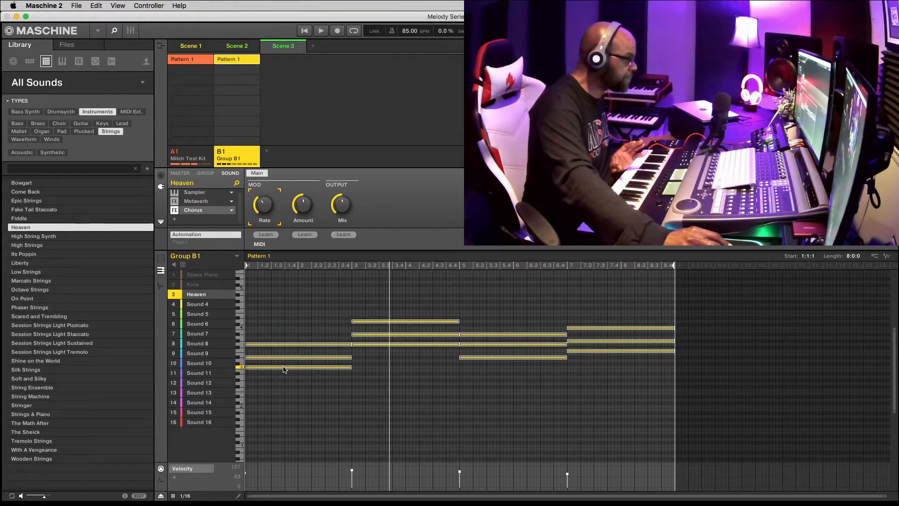
{"action": "left_click_drag", "start_coordinate": [282, 370], "coordinate": [283, 402]}
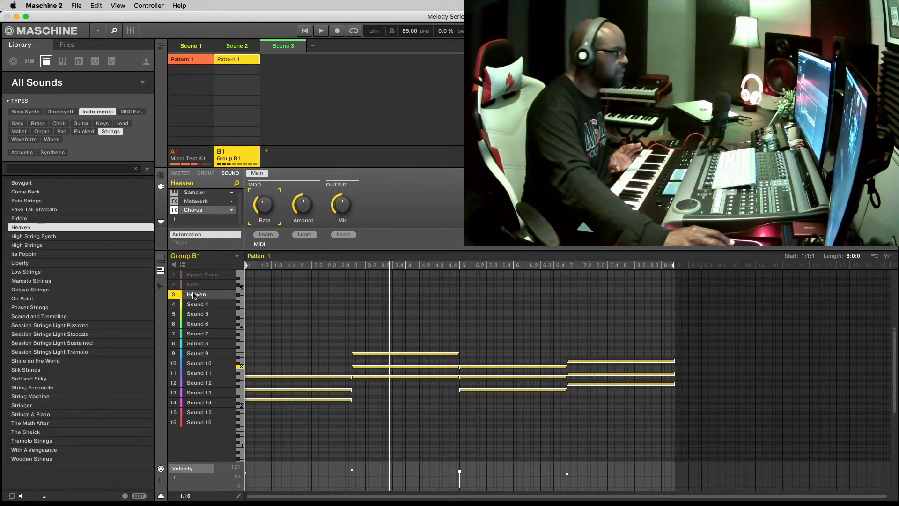
Compare with Space Piano's note positions, move Heaven's notes down one more semitone, and play the lowered chords.
{"action": "left_click", "coordinate": [197, 275]}
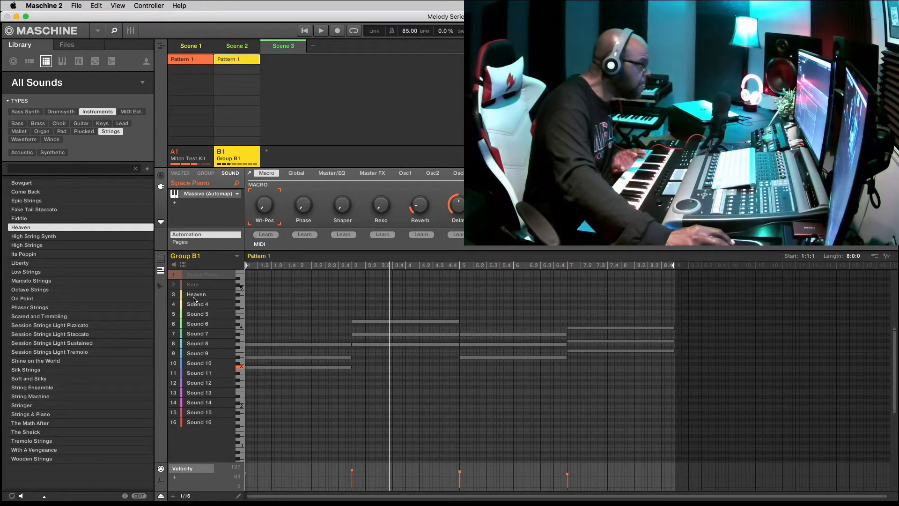
{"action": "left_click", "coordinate": [195, 295]}
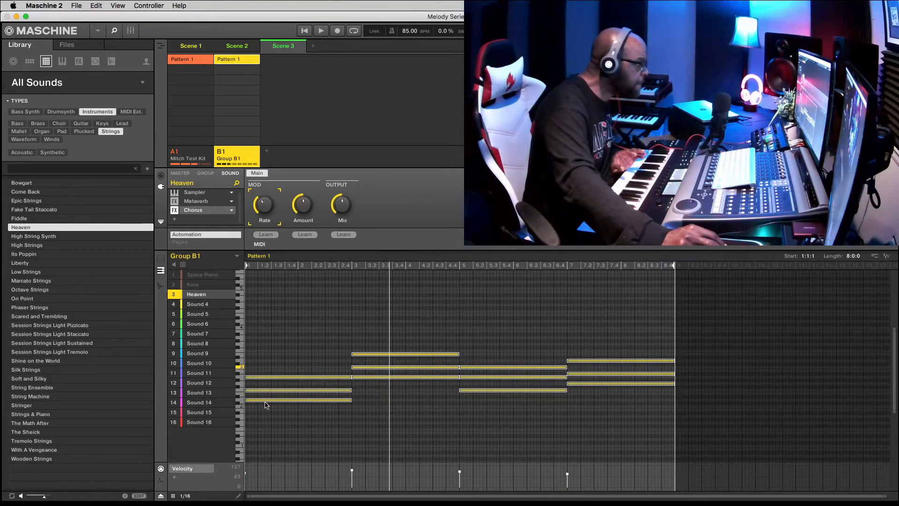
{"action": "left_click_drag", "start_coordinate": [264, 402], "coordinate": [264, 406]}
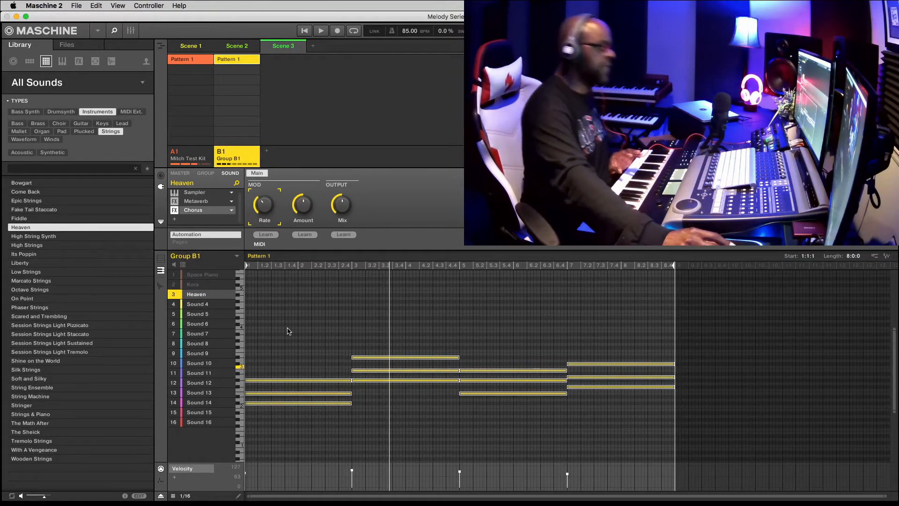
{"action": "key", "text": "space"}
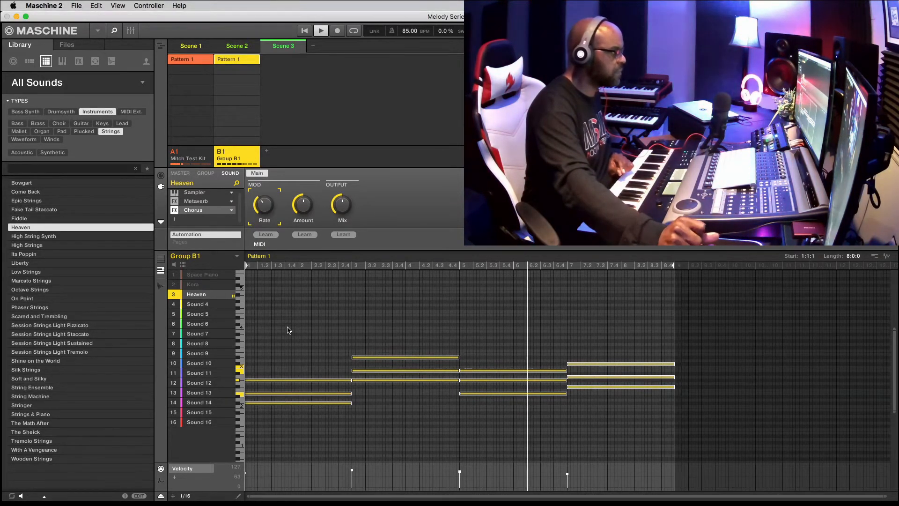
{"action": "scroll", "coordinate": [287, 337], "scroll_direction": "down", "scroll_amount": 3}
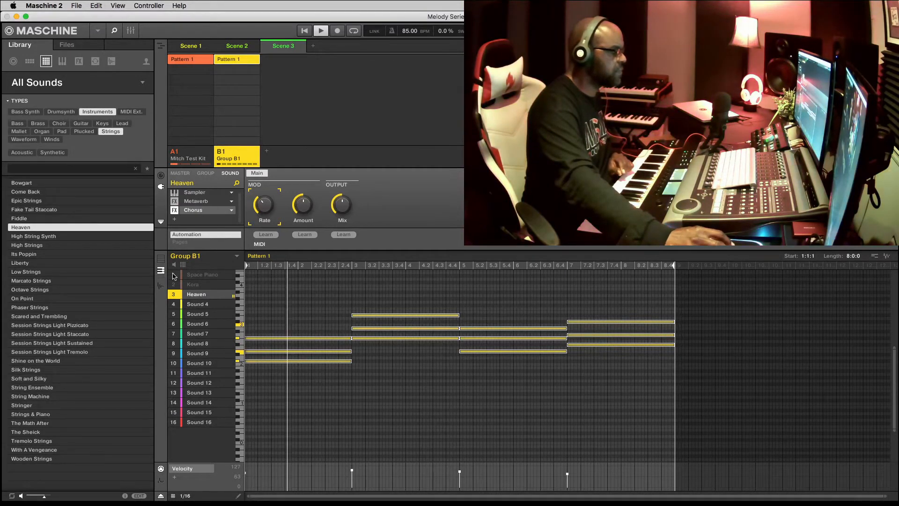
Unmute Space Piano to hear it with Heaven, mute Heaven, and compare both sounds' note positions in the piano roll.
{"action": "left_click", "coordinate": [174, 275]}
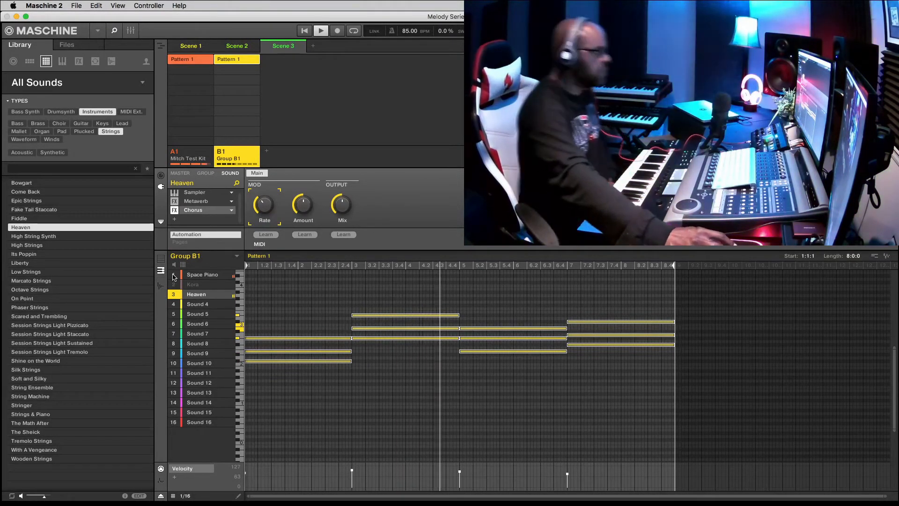
{"action": "left_click", "coordinate": [174, 295]}
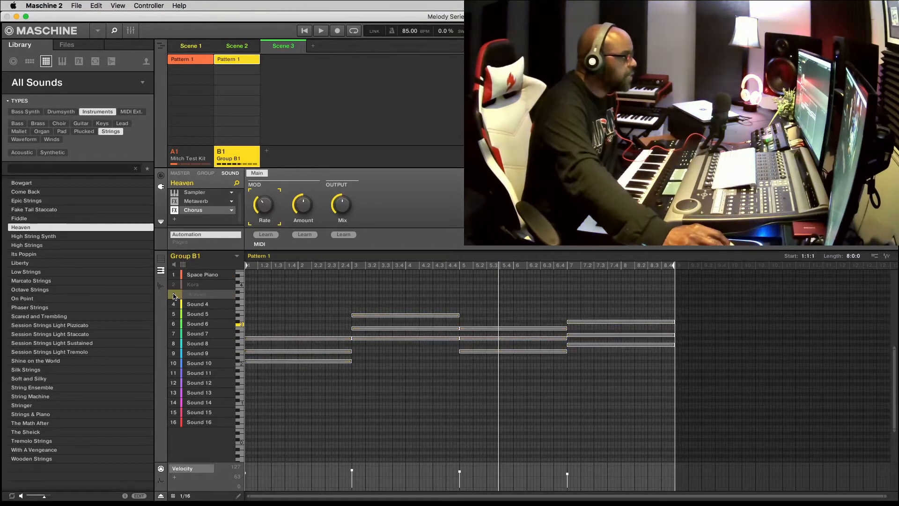
{"action": "left_click", "coordinate": [196, 276]}
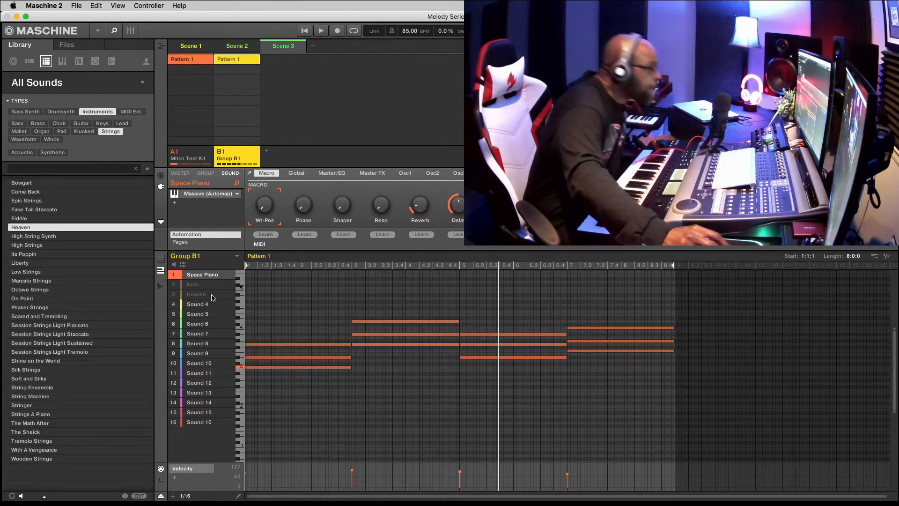
{"action": "left_click", "coordinate": [196, 296]}
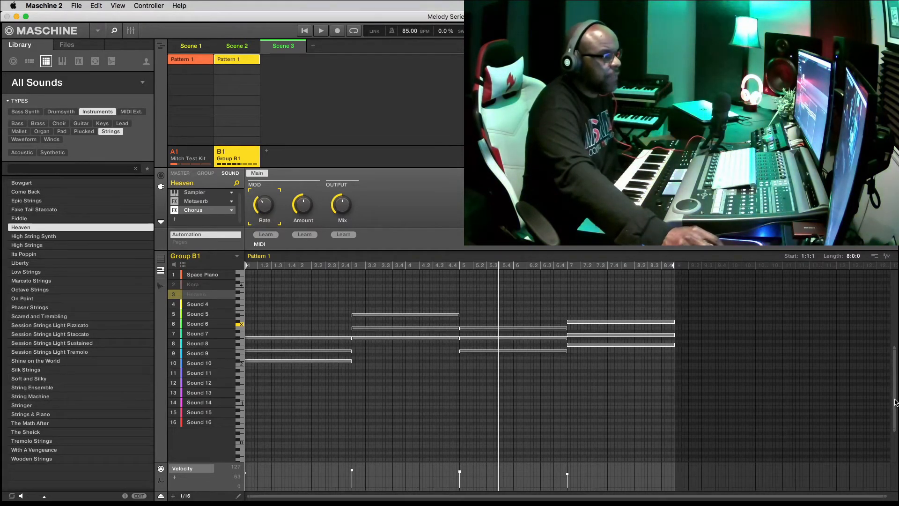
{"action": "scroll", "coordinate": [894, 403], "scroll_direction": "up", "scroll_amount": 5}
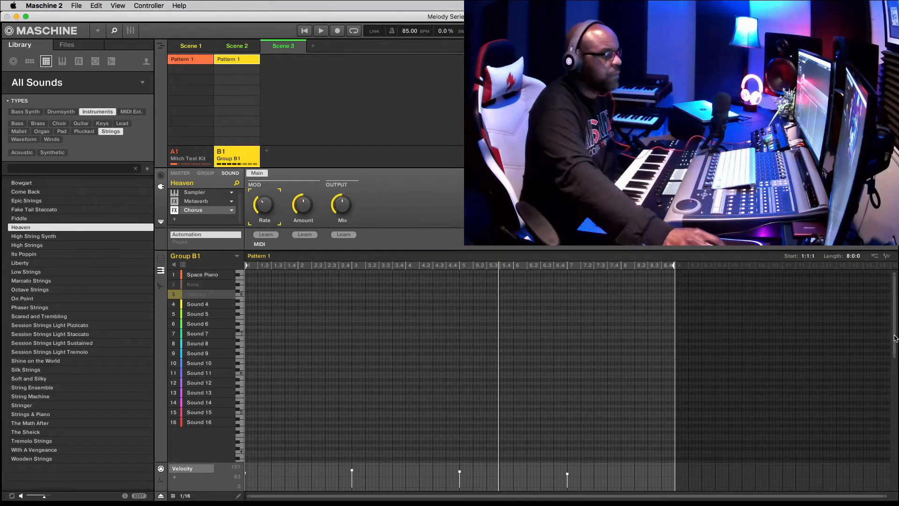
{"action": "left_click_drag", "start_coordinate": [894, 337], "coordinate": [893, 397]}
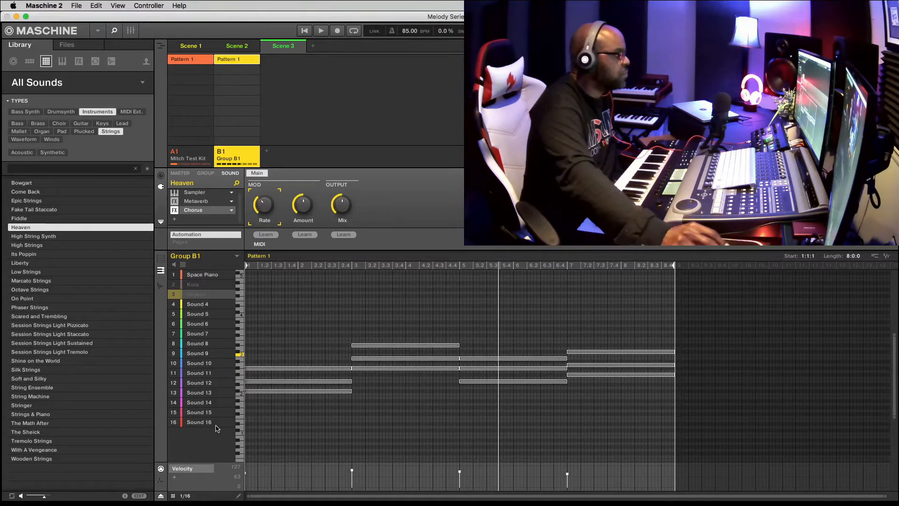
{"action": "double_click", "coordinate": [223, 364]}
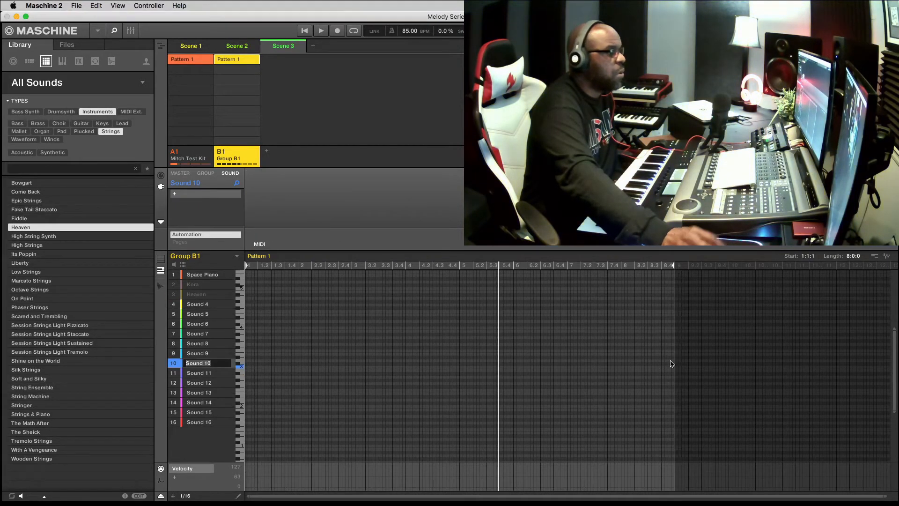
{"action": "left_click", "coordinate": [751, 371]}
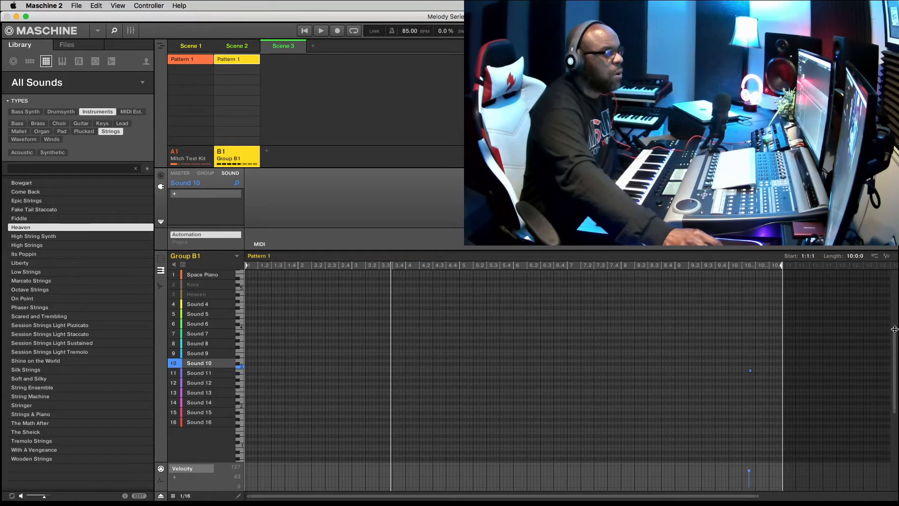
{"action": "left_click_drag", "start_coordinate": [894, 329], "coordinate": [894, 356]}
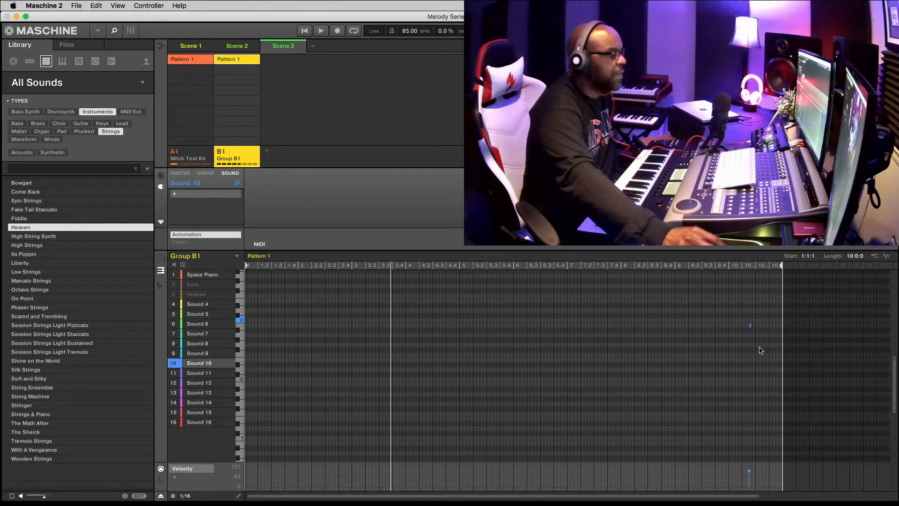
{"action": "left_click_drag", "start_coordinate": [760, 350], "coordinate": [726, 311]}
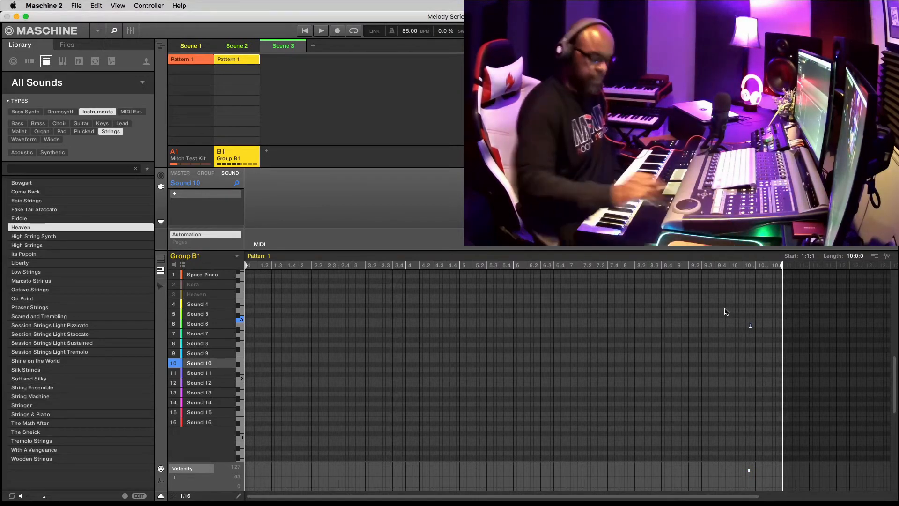
{"action": "key", "text": "Delete"}
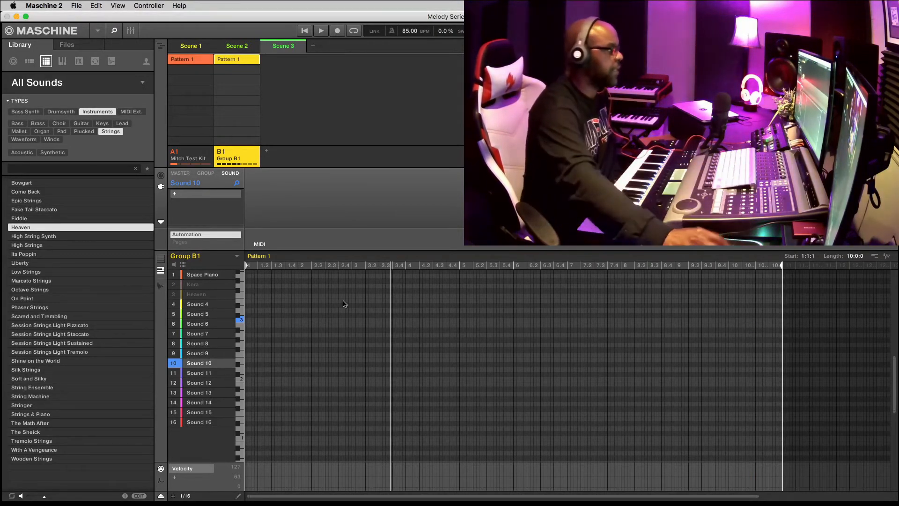
Unmute Heaven, move all its chord notes down one semitone in the piano roll, and play the pattern.
{"action": "left_click", "coordinate": [190, 295]}
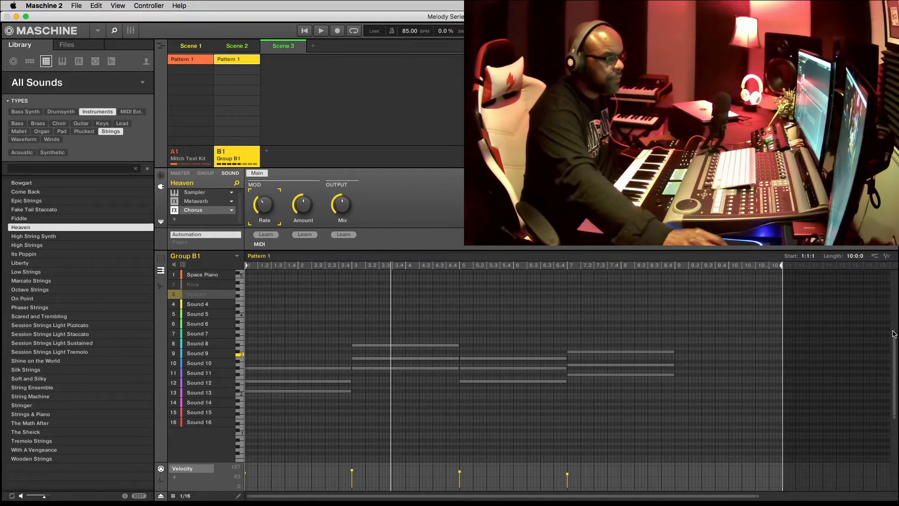
{"action": "left_click_drag", "start_coordinate": [895, 334], "coordinate": [894, 363]}
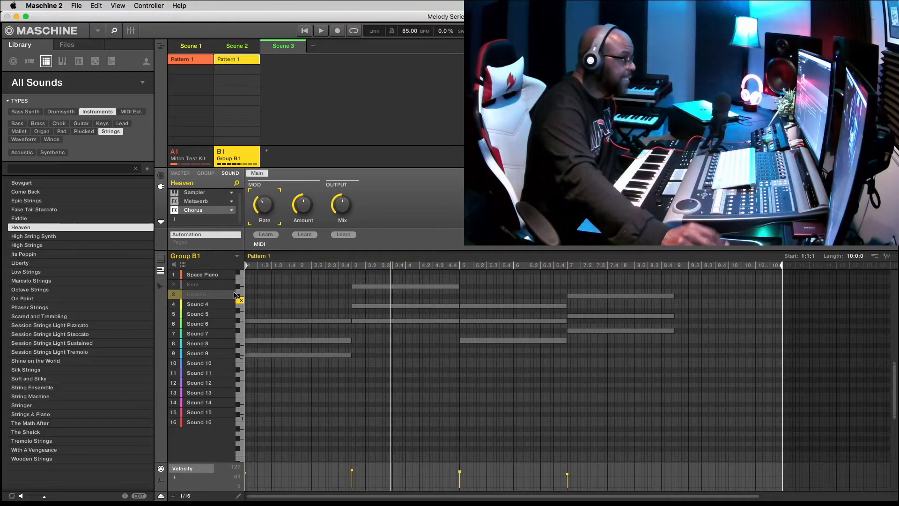
{"action": "left_click", "coordinate": [177, 296]}
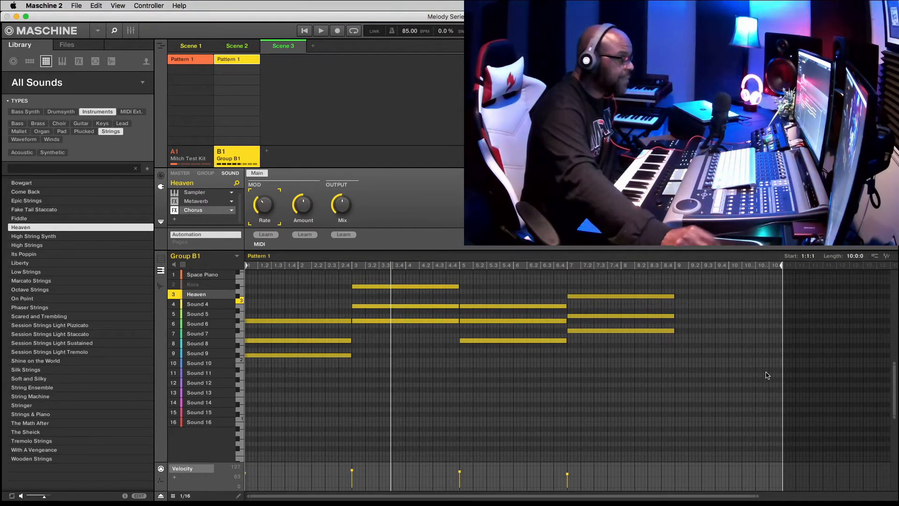
{"action": "left_click_drag", "start_coordinate": [723, 388], "coordinate": [253, 270]}
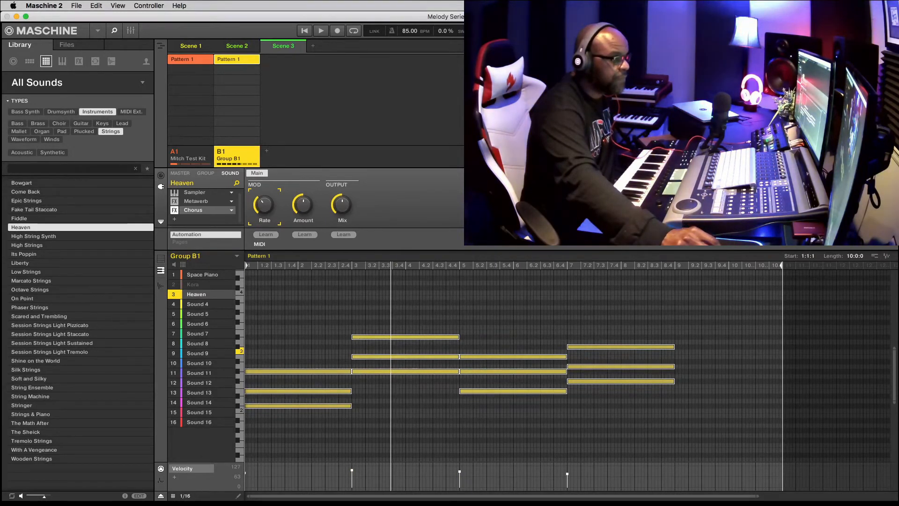
{"action": "scroll", "coordinate": [513, 365], "scroll_direction": "down", "scroll_amount": 2}
{"action": "scroll", "coordinate": [879, 391], "scroll_direction": "down", "scroll_amount": 1}
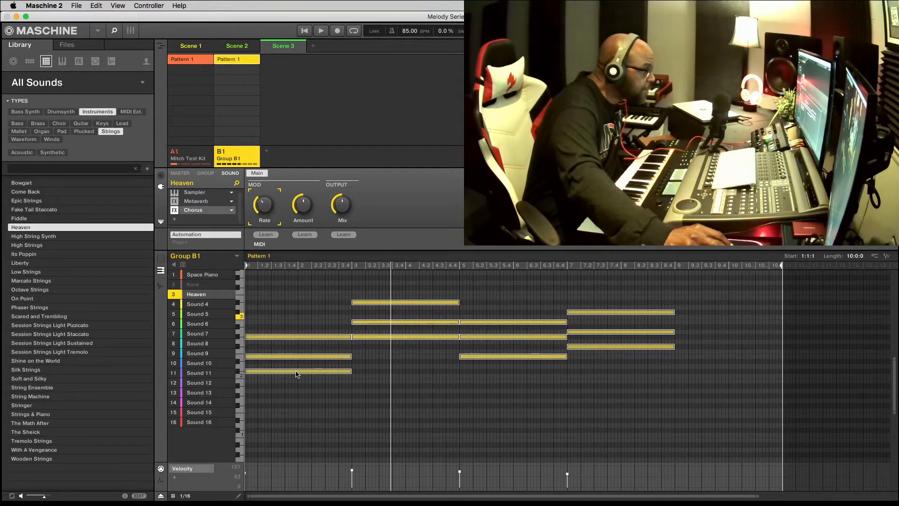
{"action": "left_click_drag", "start_coordinate": [296, 372], "coordinate": [294, 373]}
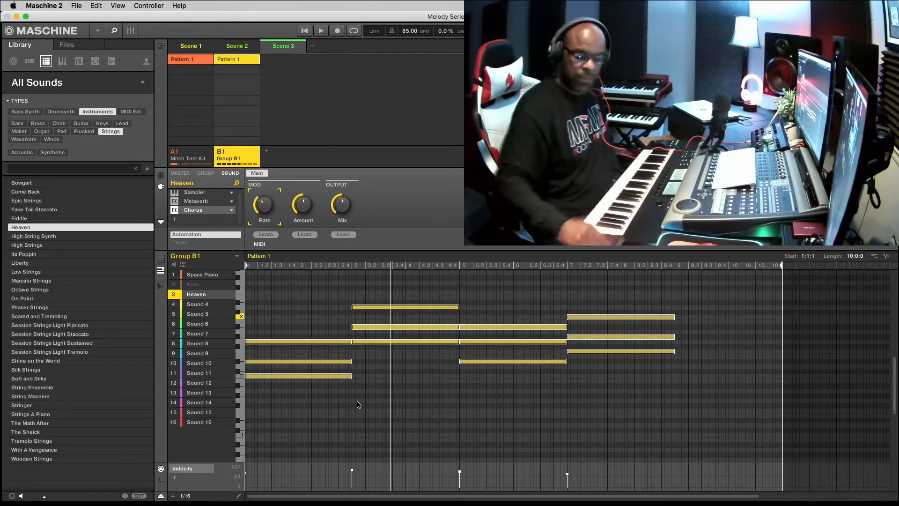
{"action": "key", "text": "space"}
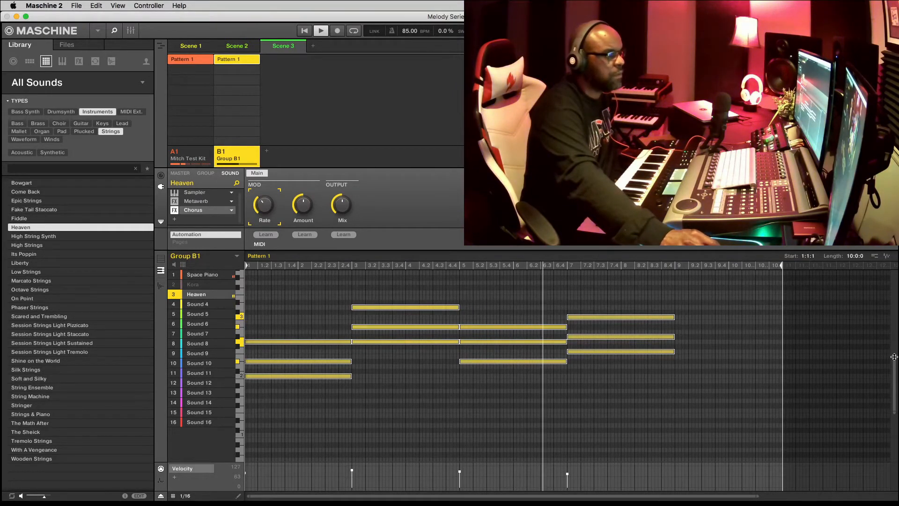
{"action": "left_click_drag", "start_coordinate": [893, 356], "coordinate": [891, 332]}
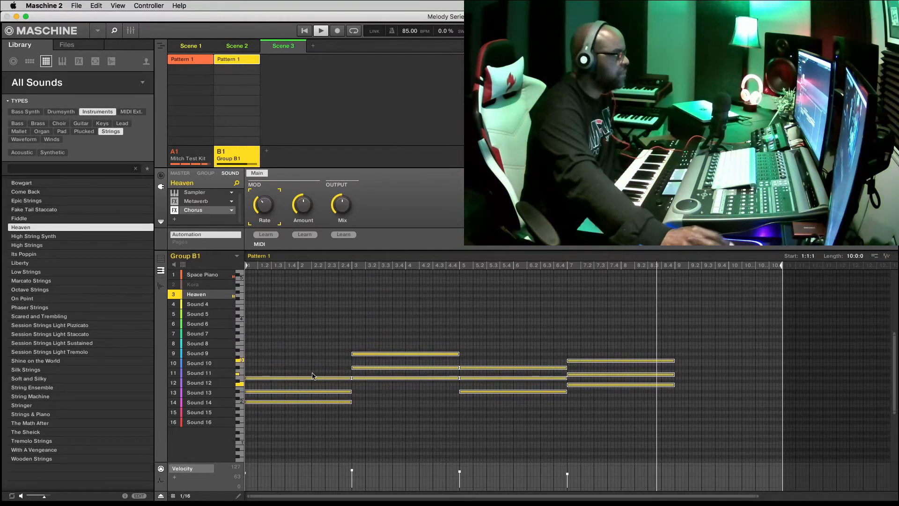
Hide the sound browser, set Pattern 1's length to 8 bars, and stop playback.
{"action": "left_click", "coordinate": [115, 31]}
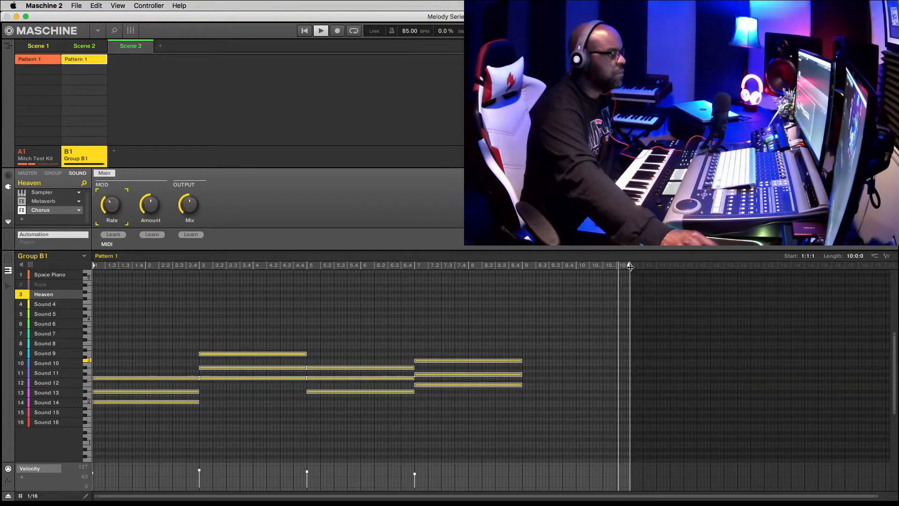
{"action": "mouse_move", "coordinate": [630, 266]}
{"action": "left_mouse_down"}
{"action": "mouse_move", "coordinate": [568, 261]}
{"action": "mouse_move", "coordinate": [623, 265]}
{"action": "left_mouse_up"}
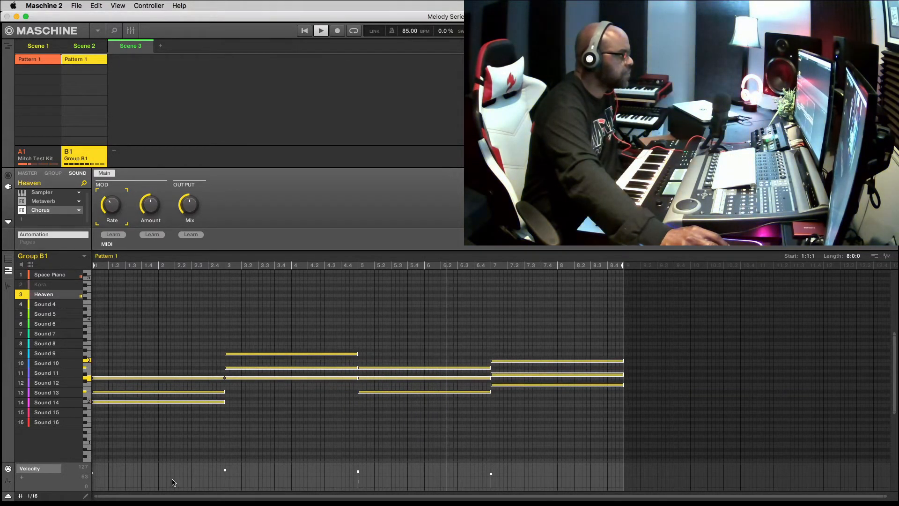
{"action": "key", "text": "space"}
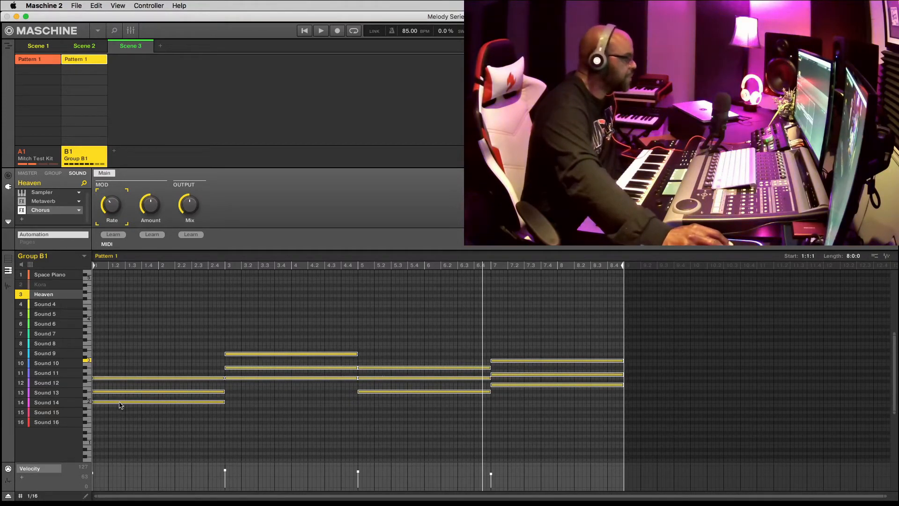
Move all of Heaven's chord notes up about five octaves, audition them, and bring them down two octaves for another listen.
{"action": "left_click_drag", "start_coordinate": [121, 405], "coordinate": [108, 338]}
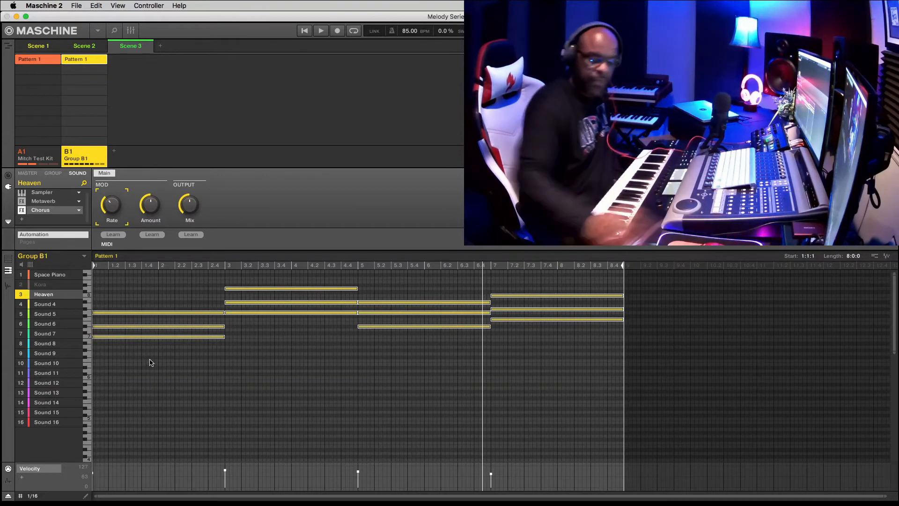
{"action": "key", "text": "space"}
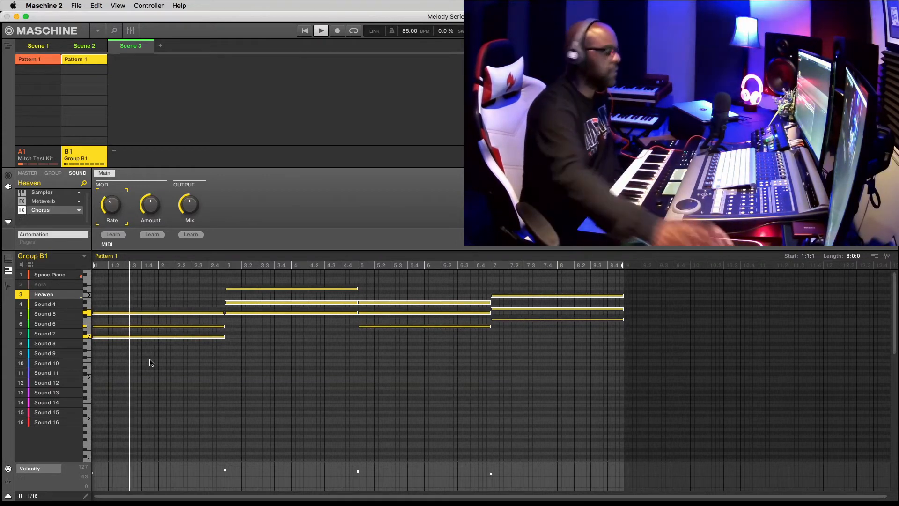
{"action": "key", "text": "space"}
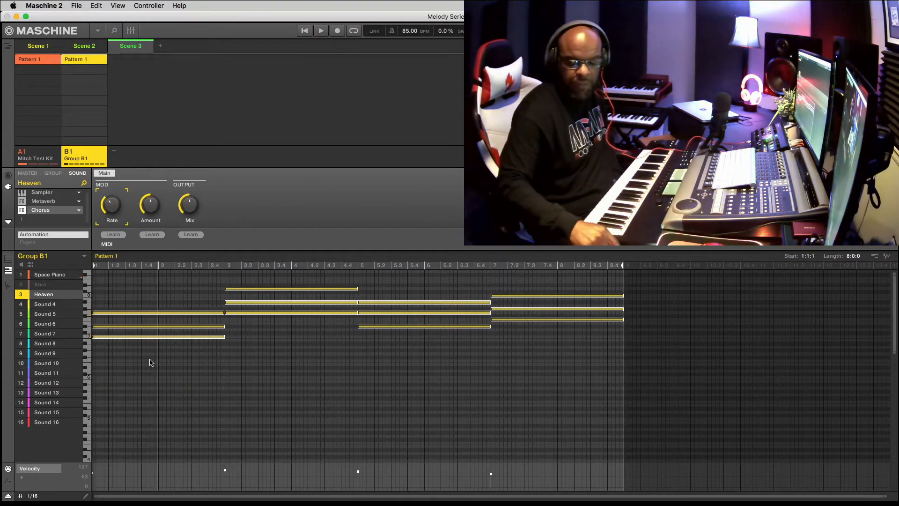
{"action": "key", "text": "space"}
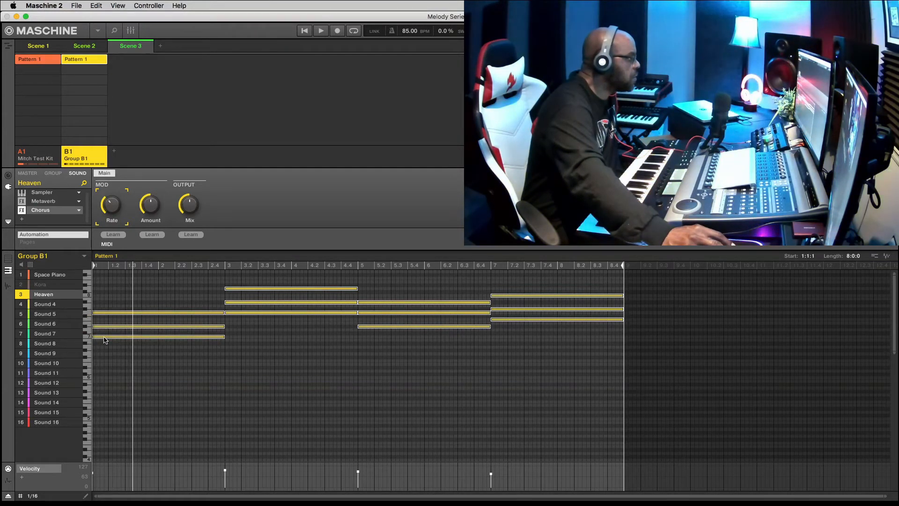
{"action": "left_click_drag", "start_coordinate": [107, 340], "coordinate": [98, 420]}
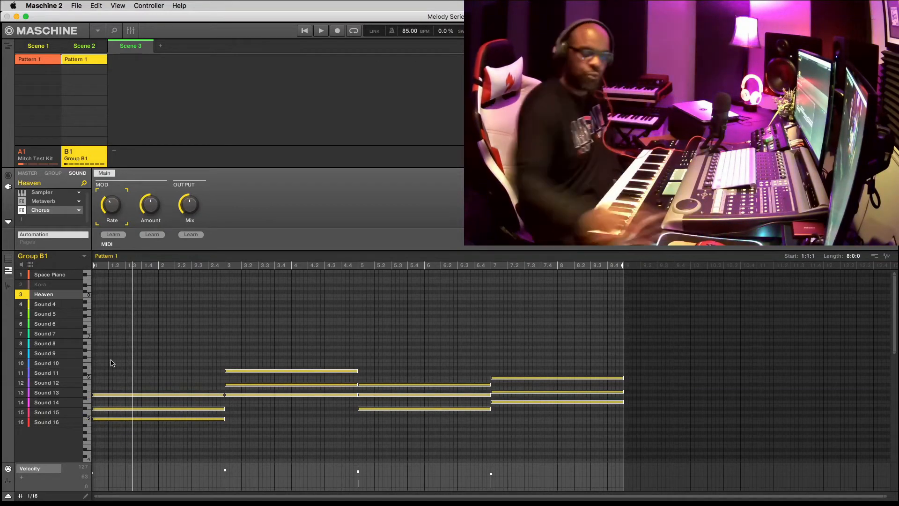
{"action": "key", "text": "space"}
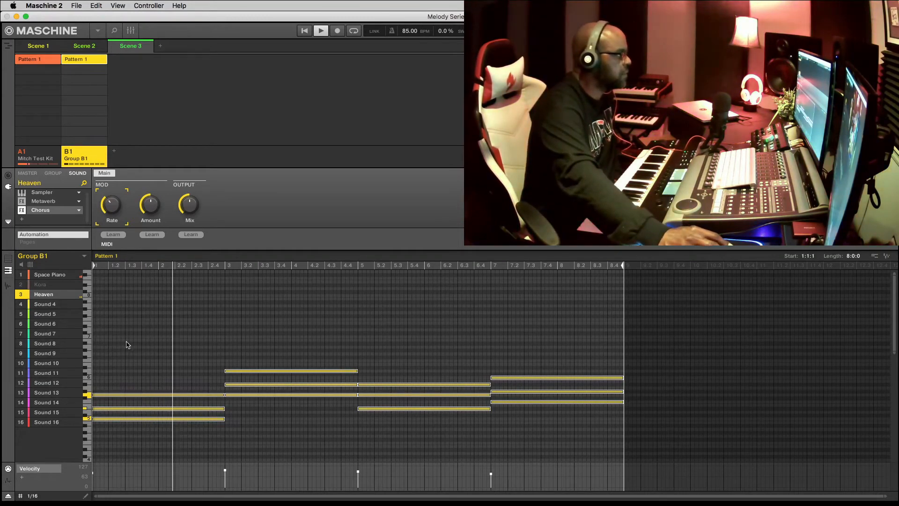
Show all of Group B1's sounds in the pattern editor, unmute Kora, and listen to the three layers together.
{"action": "left_click", "coordinate": [8, 259]}
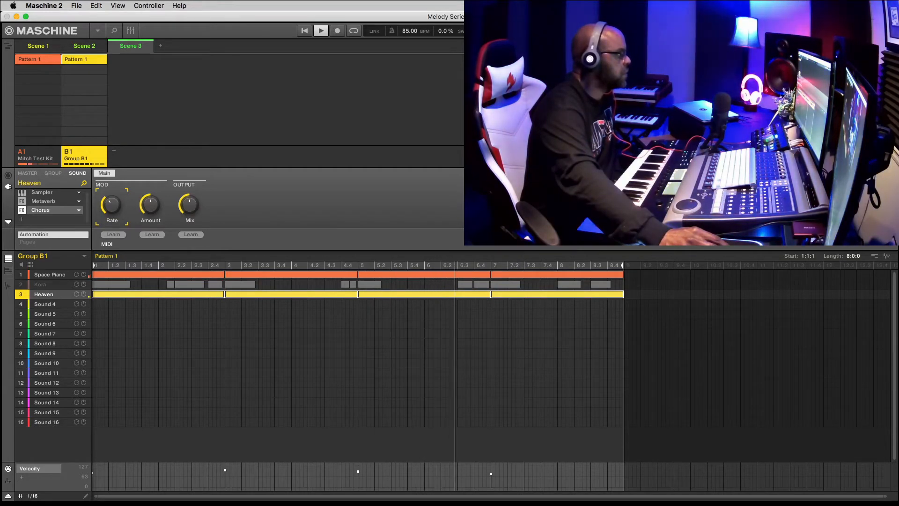
{"action": "left_click", "coordinate": [22, 286]}
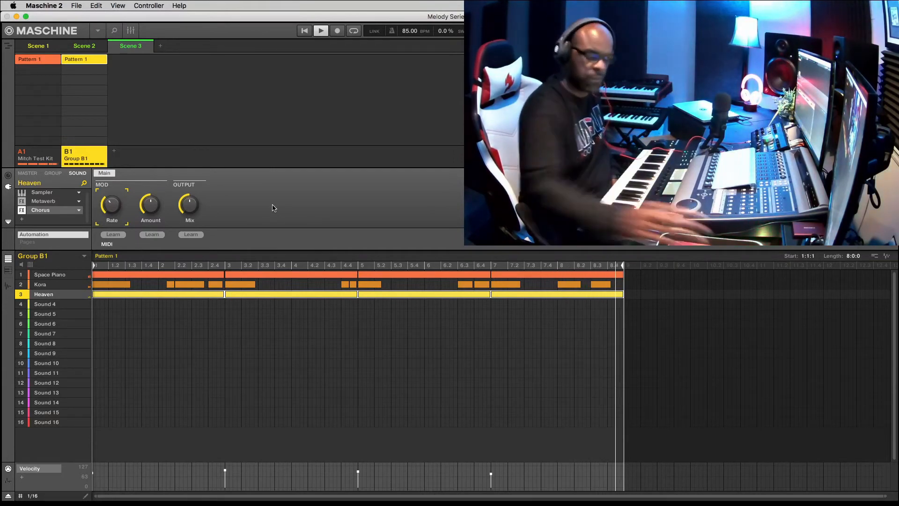
{"action": "key", "text": "space"}
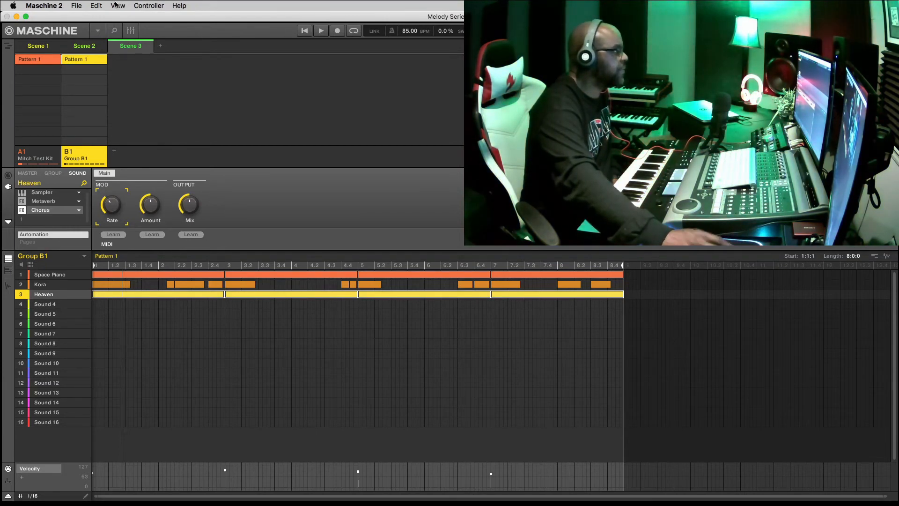
Reopen the sound browser and load the Bass instrument Adrenaline onto Sound 4.
{"action": "left_click", "coordinate": [114, 31]}
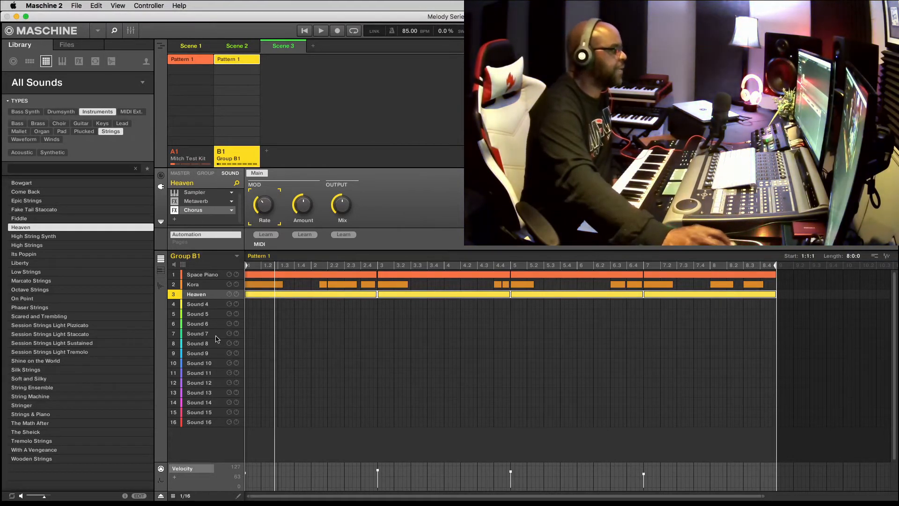
{"action": "left_click", "coordinate": [199, 304]}
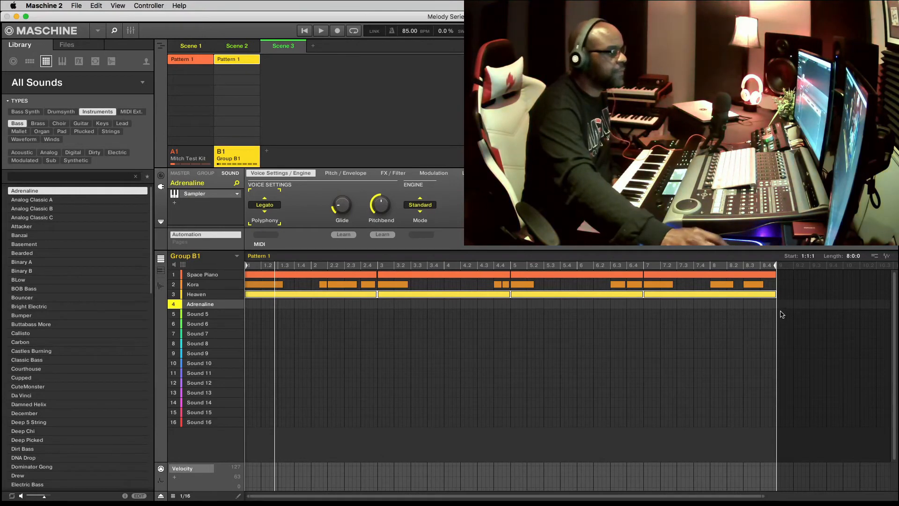
Copy all of Heaven's chord notes and paste them onto the Adrenaline sound in Pattern 1.
{"action": "right_click", "coordinate": [284, 296]}
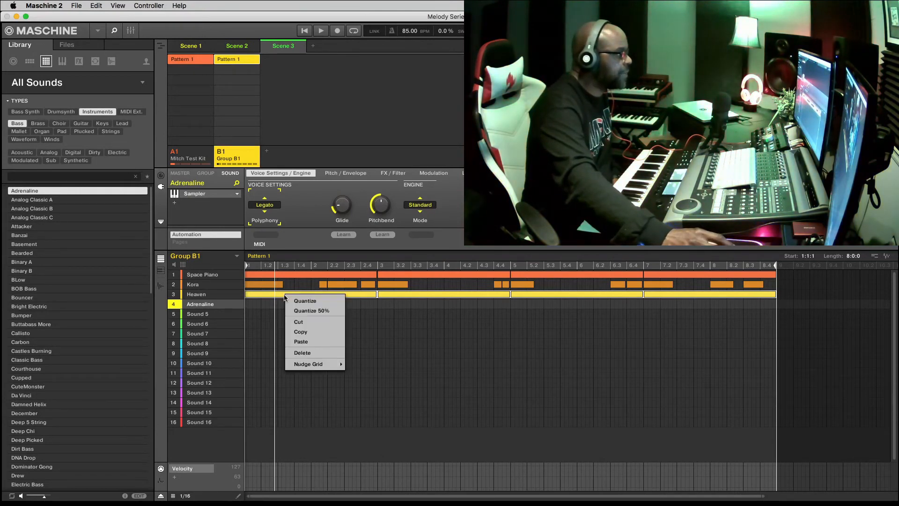
{"action": "left_click", "coordinate": [301, 332]}
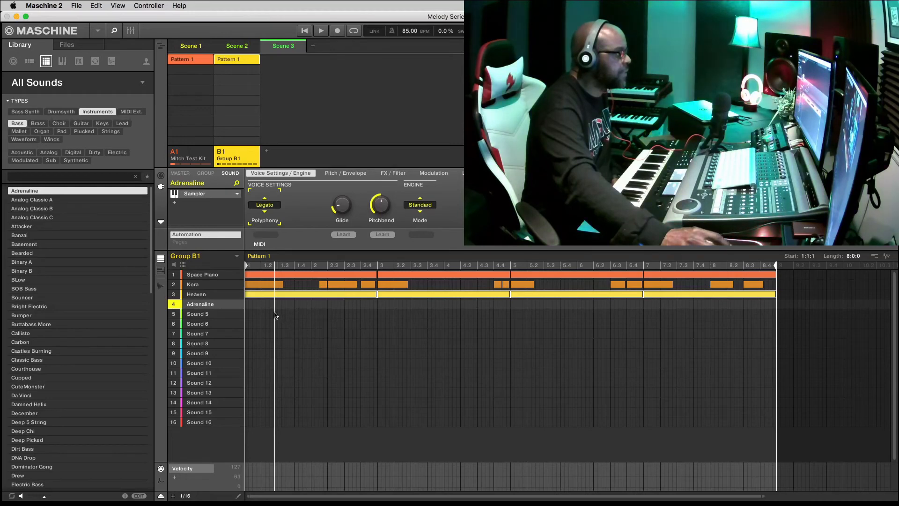
{"action": "right_click", "coordinate": [251, 307]}
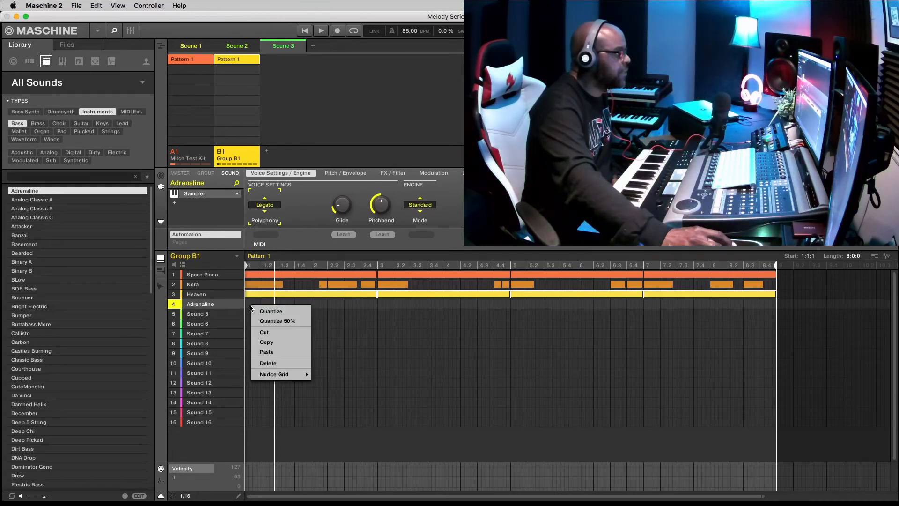
{"action": "left_click", "coordinate": [267, 352]}
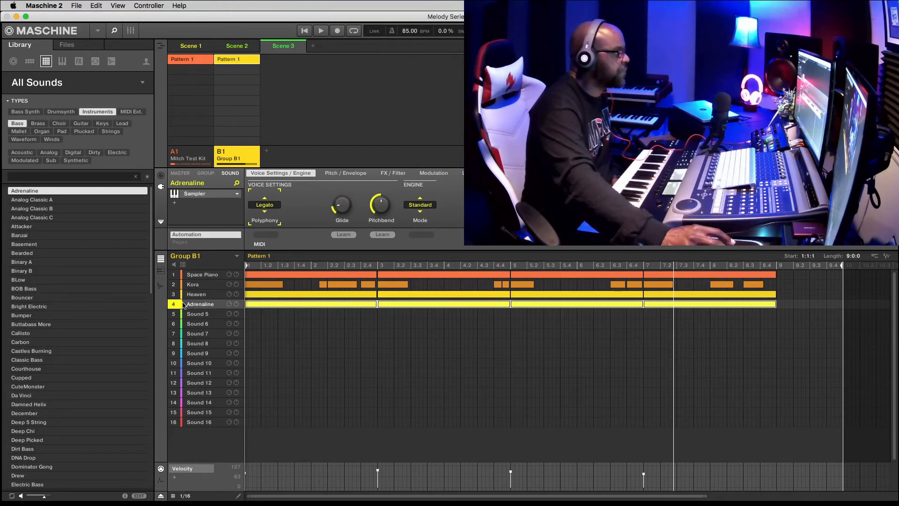
Show Adrenaline's notes in the piano roll and delete the upper notes of the second, third and fourth chords, keeping each lowest note.
{"action": "left_click", "coordinate": [160, 270]}
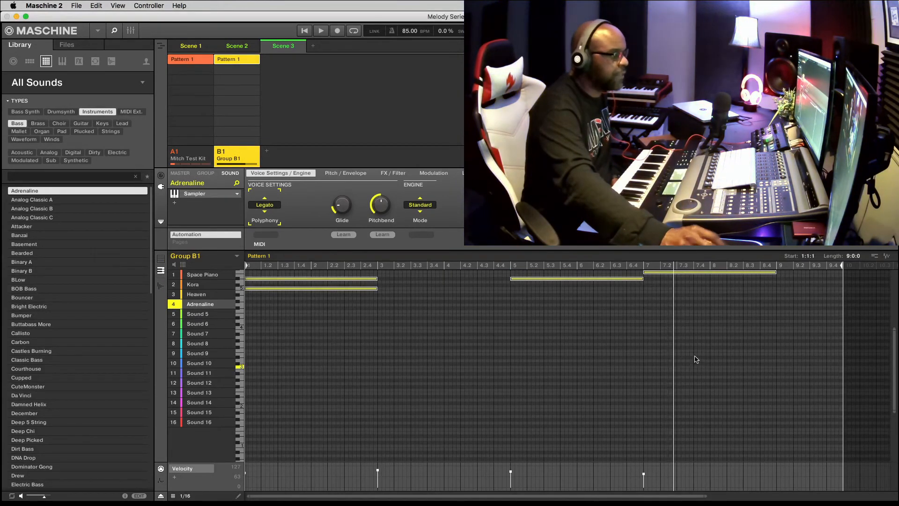
{"action": "scroll", "coordinate": [696, 359], "scroll_direction": "up", "scroll_amount": 3}
{"action": "scroll", "coordinate": [696, 359], "scroll_direction": "up", "scroll_amount": 5}
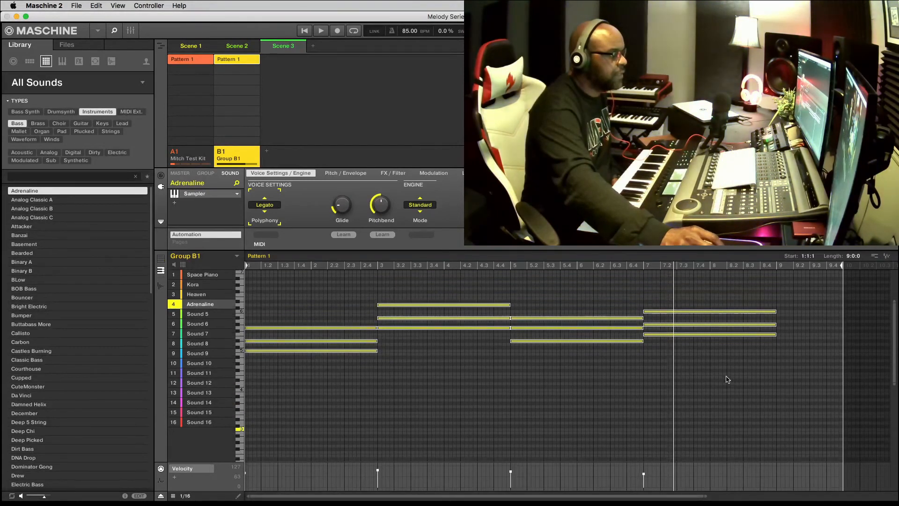
{"action": "left_click", "coordinate": [739, 370]}
{"action": "left_click_drag", "start_coordinate": [795, 322], "coordinate": [684, 306]}
{"action": "left_click_drag", "start_coordinate": [791, 325], "coordinate": [333, 300]}
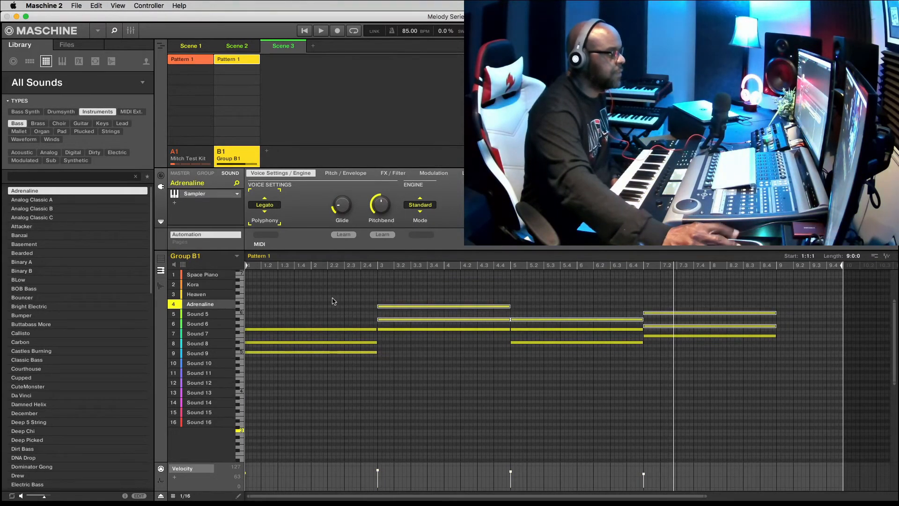
{"action": "key", "text": "Delete"}
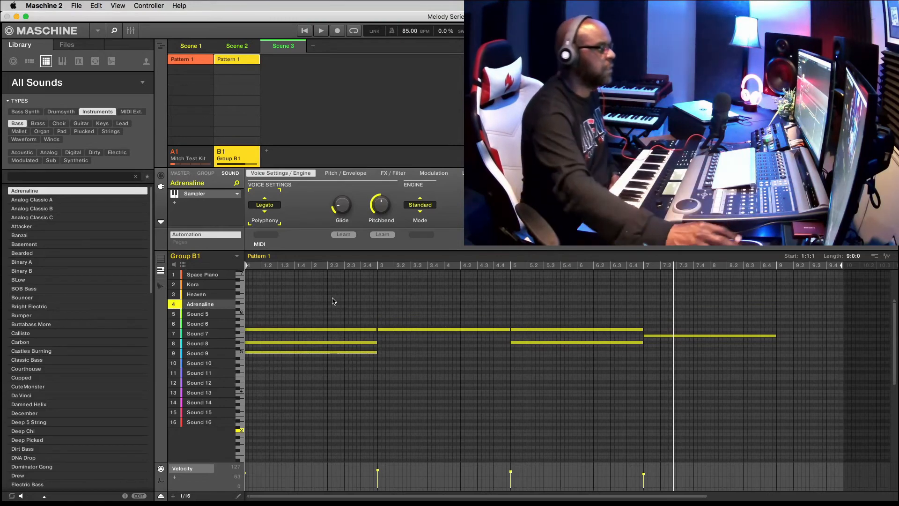
{"action": "right_click", "coordinate": [609, 332]}
{"action": "left_click", "coordinate": [624, 356]}
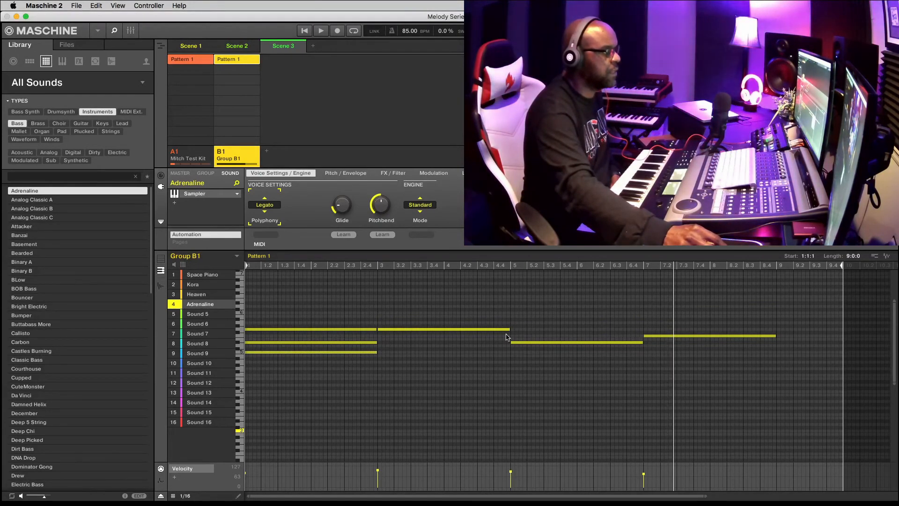
{"action": "left_click_drag", "start_coordinate": [466, 314], "coordinate": [428, 336]}
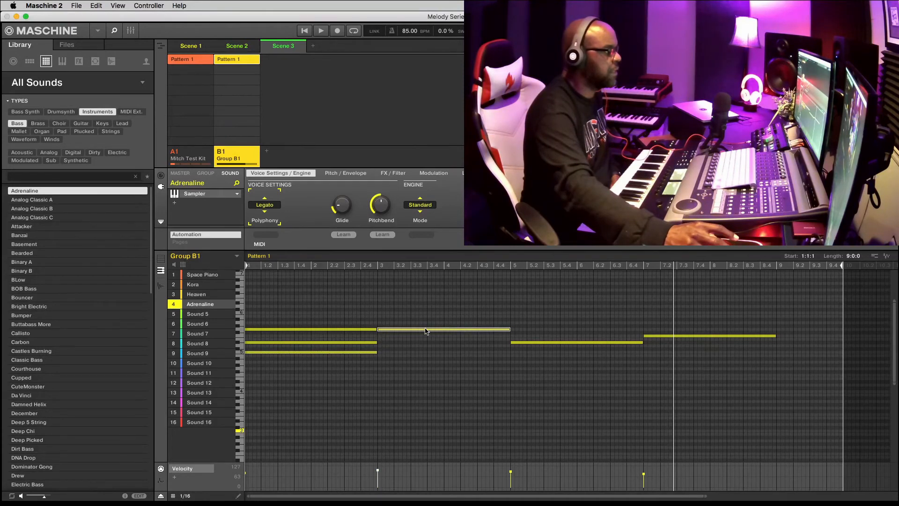
{"action": "right_click", "coordinate": [426, 331]}
{"action": "left_click", "coordinate": [426, 354]}
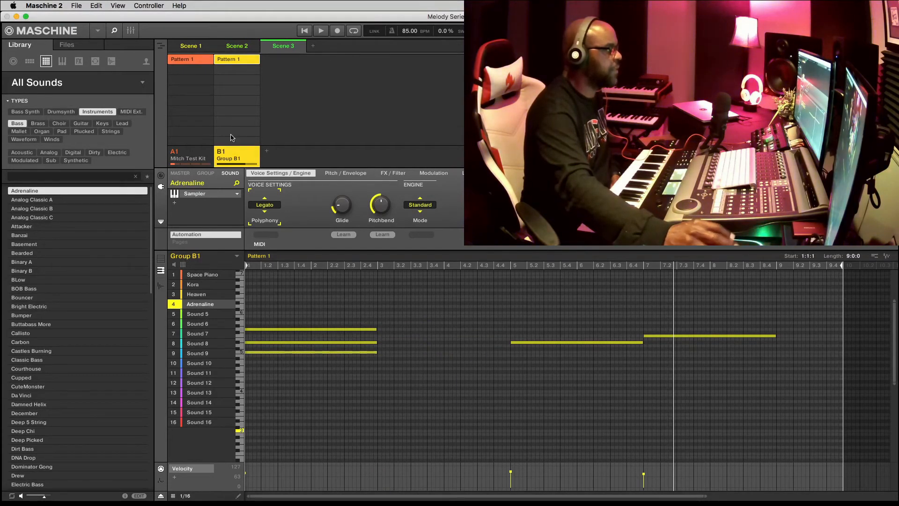
{"action": "left_click", "coordinate": [96, 6]}
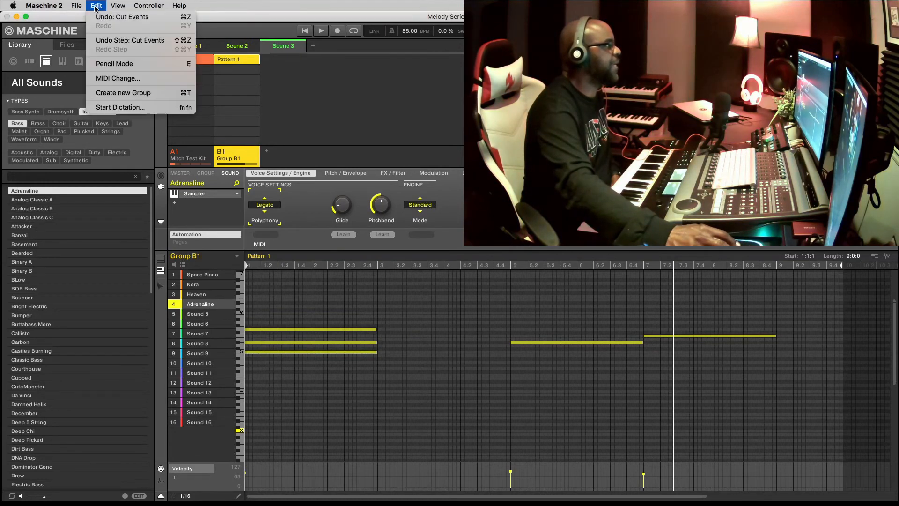
{"action": "left_click", "coordinate": [103, 17]}
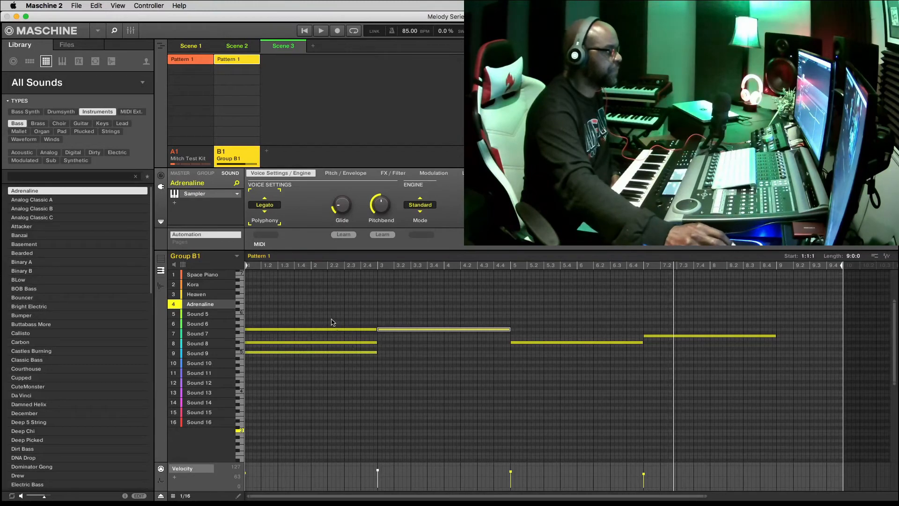
Cut the two upper notes of Adrenaline's first chord and set Pattern 1's length back to 8 bars.
{"action": "right_click", "coordinate": [328, 345]}
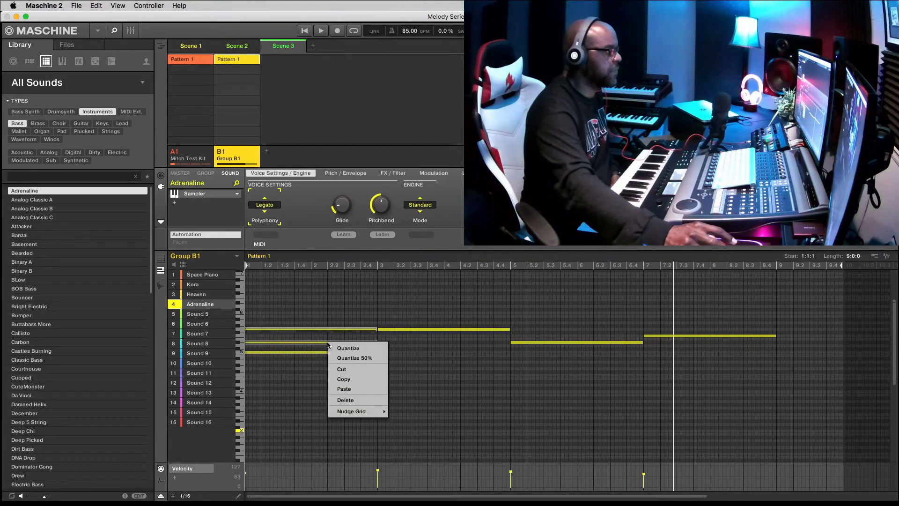
{"action": "left_click", "coordinate": [351, 372]}
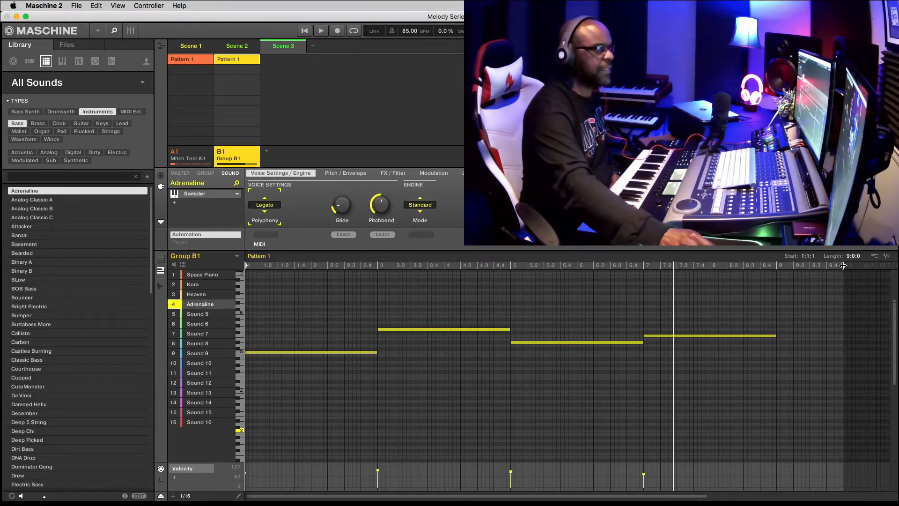
{"action": "left_click_drag", "start_coordinate": [810, 266], "coordinate": [776, 266]}
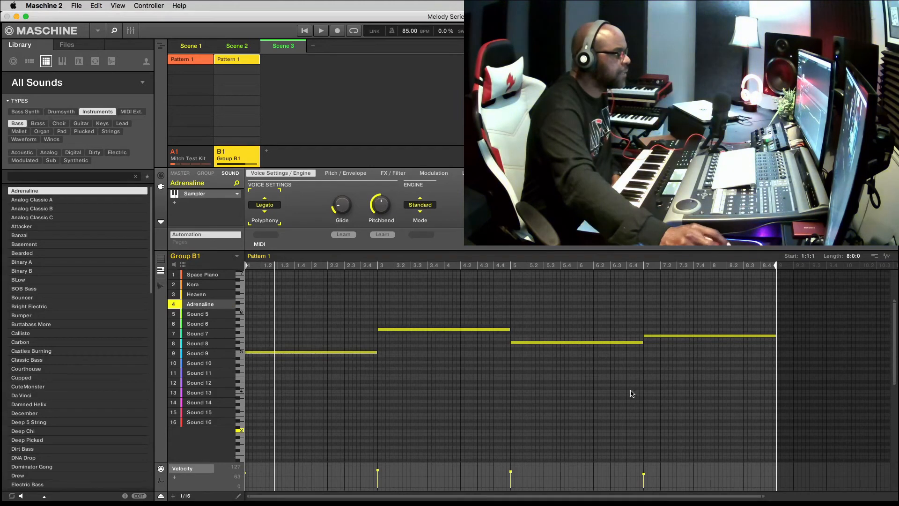
Select all four Adrenaline bass notes and move them down three octaves in total.
{"action": "left_click_drag", "start_coordinate": [728, 377], "coordinate": [302, 313]}
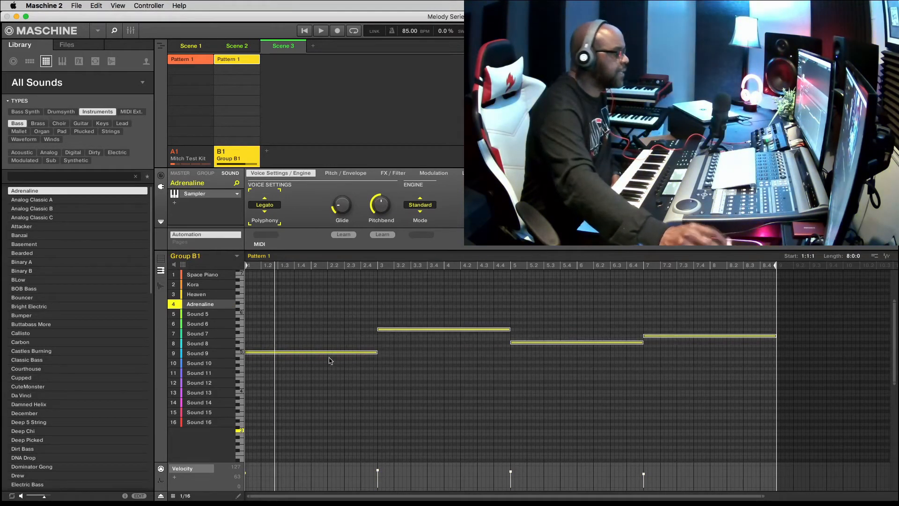
{"action": "left_click_drag", "start_coordinate": [317, 354], "coordinate": [315, 434]}
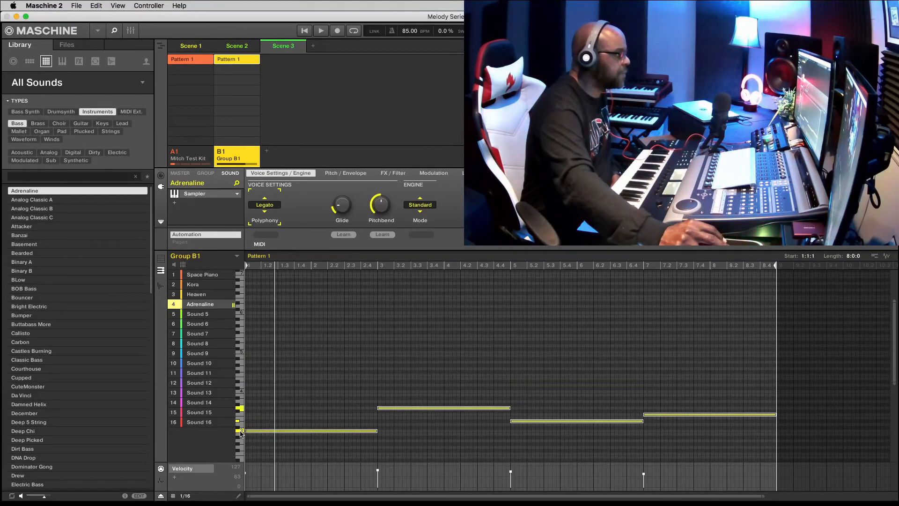
{"action": "scroll", "coordinate": [360, 346], "scroll_direction": "down", "scroll_amount": 3}
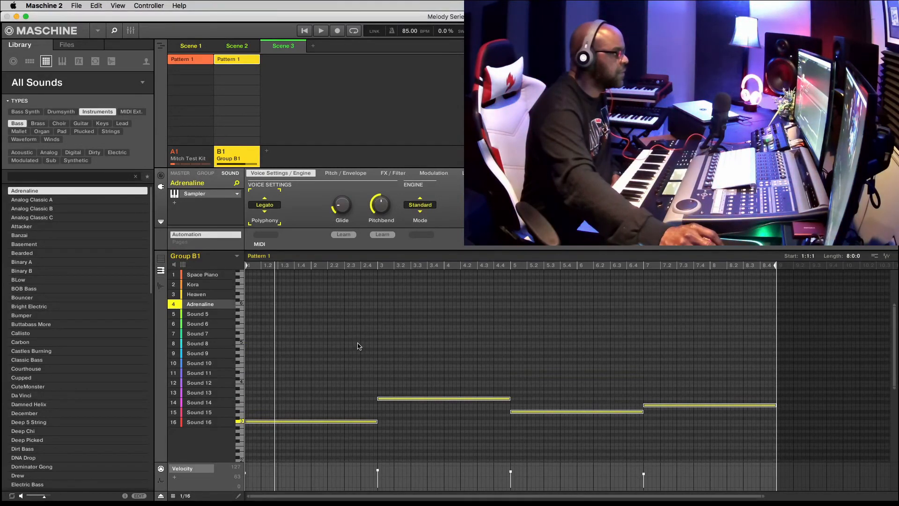
{"action": "scroll", "coordinate": [359, 346], "scroll_direction": "down", "scroll_amount": 4}
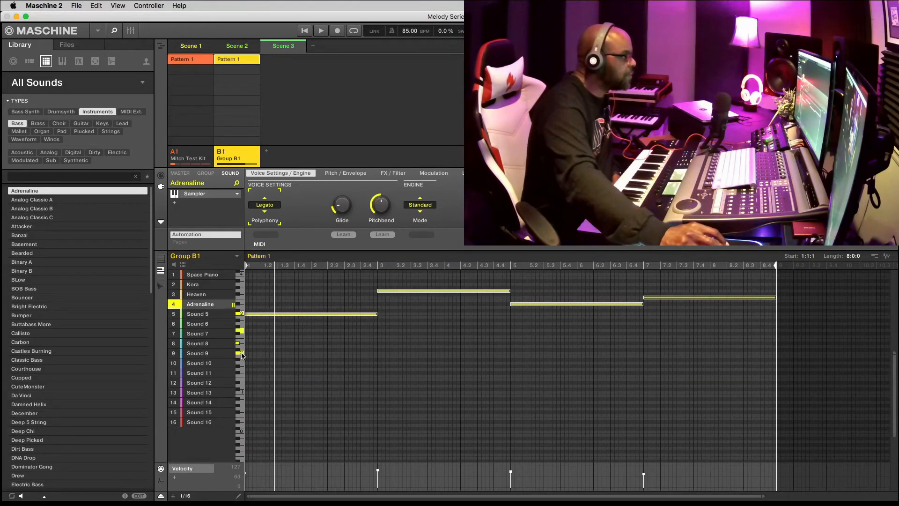
{"action": "left_click_drag", "start_coordinate": [266, 313], "coordinate": [262, 353]}
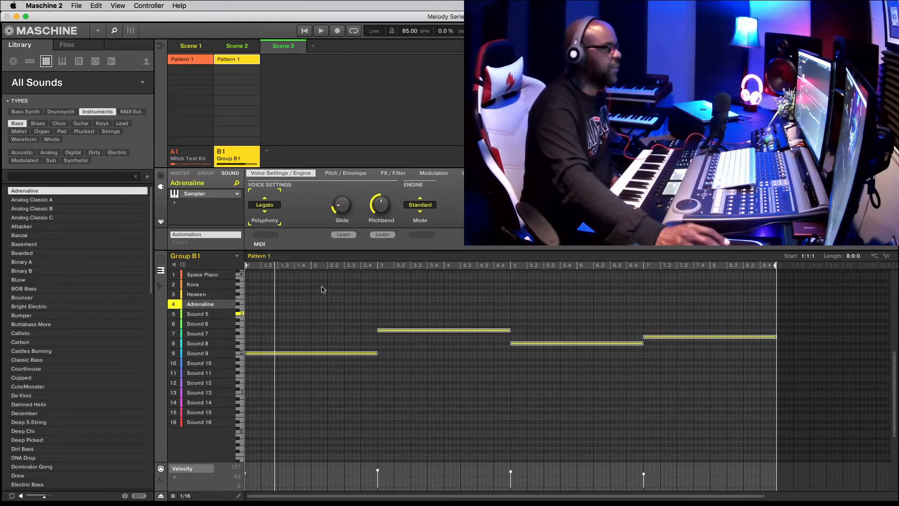
Mute Adrenaline, listen to the other layers without it, and unmute it again.
{"action": "left_click", "coordinate": [174, 305]}
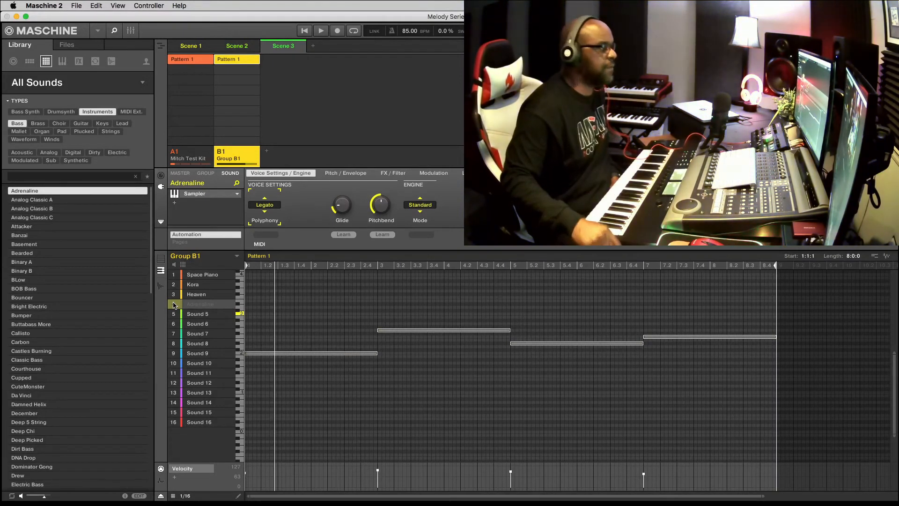
{"action": "key", "text": "space"}
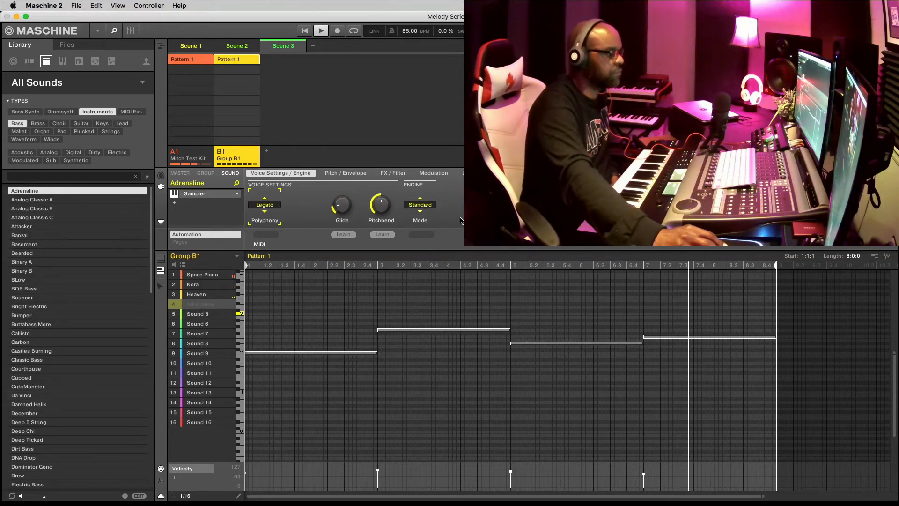
{"action": "left_click", "coordinate": [175, 308]}
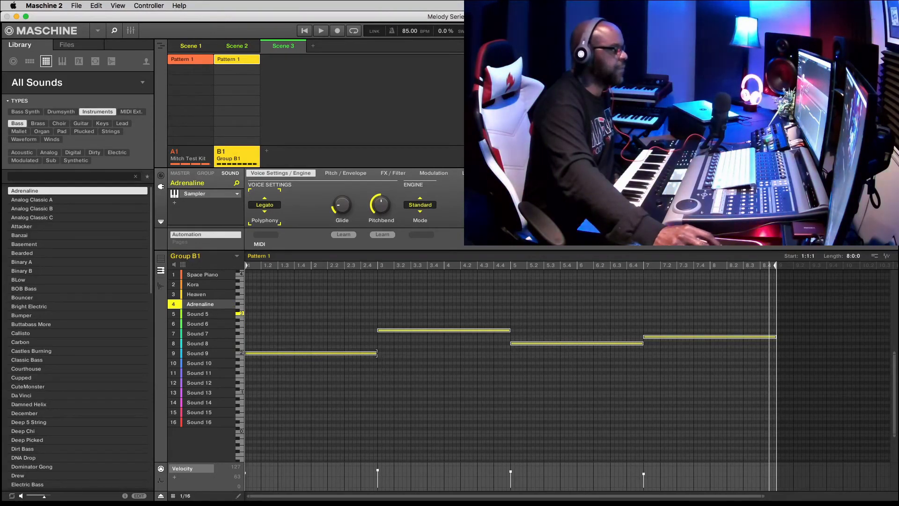
Shorten all four Adrenaline notes to half a bar and further to about a sixteenth, auditioning the pattern each time.
{"action": "left_click_drag", "start_coordinate": [370, 353], "coordinate": [278, 353]}
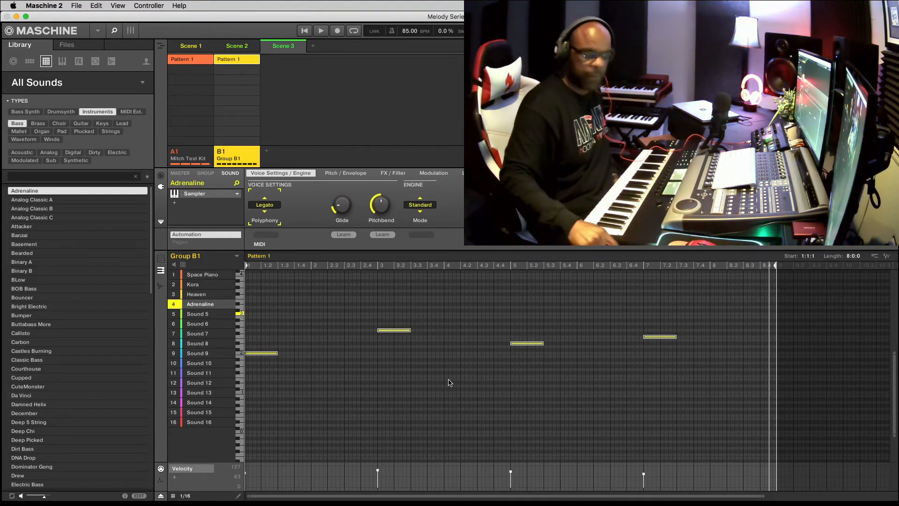
{"action": "key", "text": "space"}
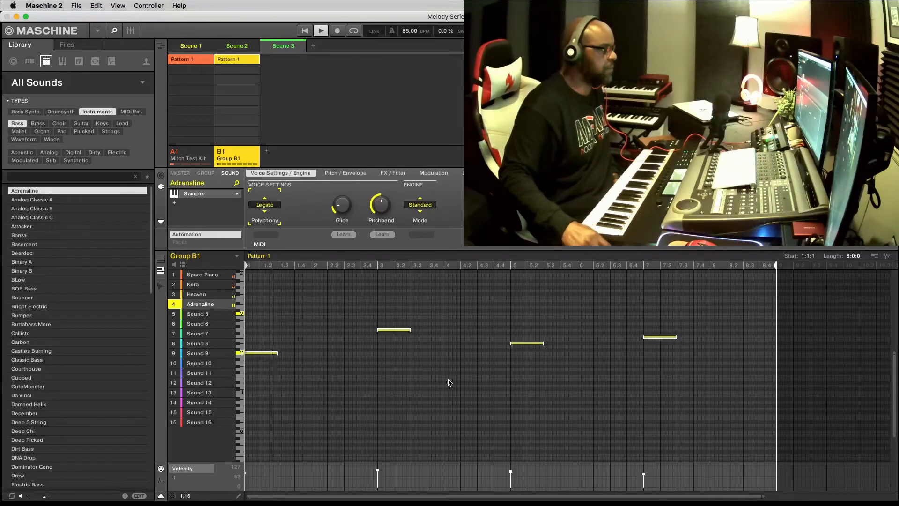
{"action": "key", "text": "space"}
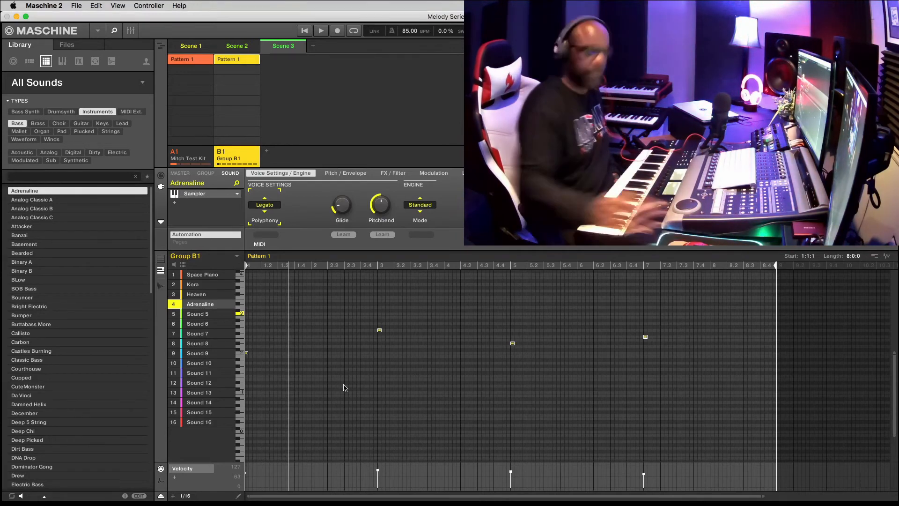
{"action": "key", "text": "space"}
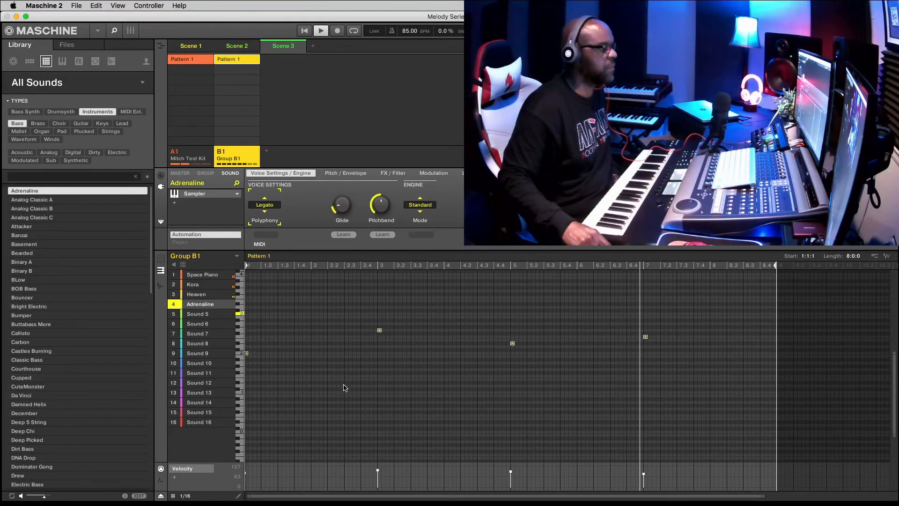
{"action": "key", "text": "space"}
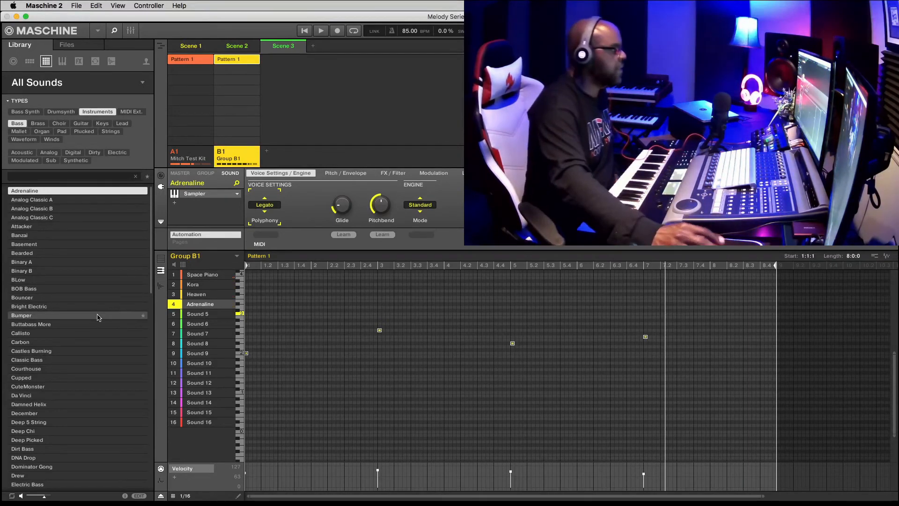
Mute Space Piano, Kora and Heaven so that only Adrenaline sounds in Group B1.
{"action": "left_click", "coordinate": [173, 274]}
{"action": "left_click", "coordinate": [173, 284]}
{"action": "left_click", "coordinate": [175, 294]}
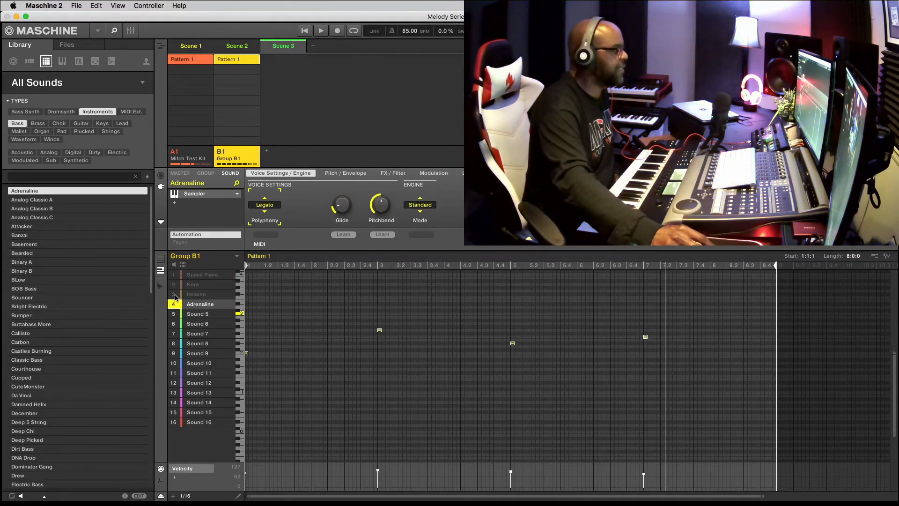
Play Adrenaline alone while setting its sampler engine mode to MP60 and adjusting the amplitude envelope's decay.
{"action": "key", "text": "space"}
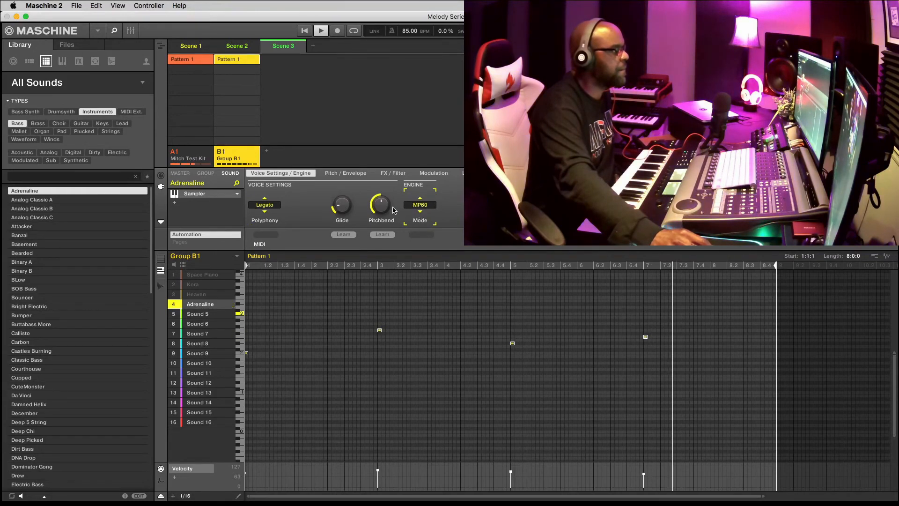
{"action": "left_click", "coordinate": [342, 174]}
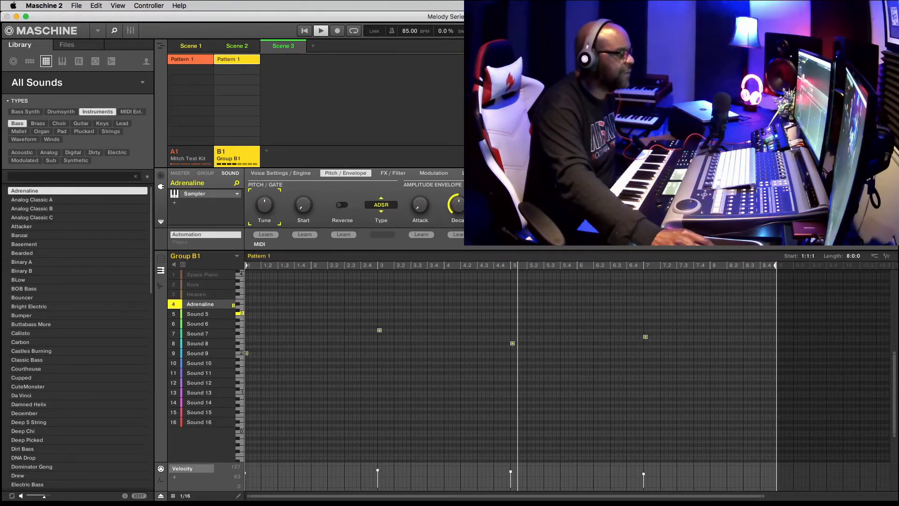
{"action": "left_click", "coordinate": [456, 204]}
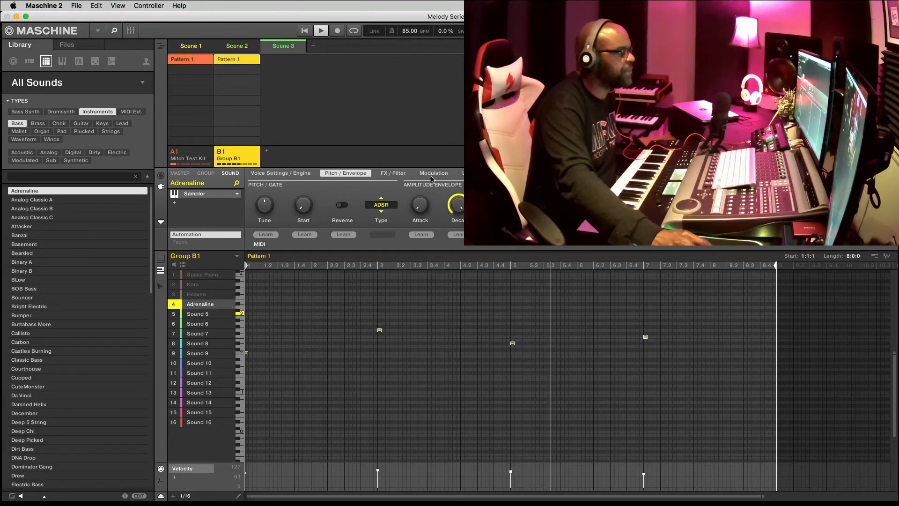
Add the internal Distortion effect after the Sampler in Adrenaline's plug-in chain.
{"action": "left_click", "coordinate": [175, 205]}
{"action": "mouse_move", "coordinate": [225, 220]}
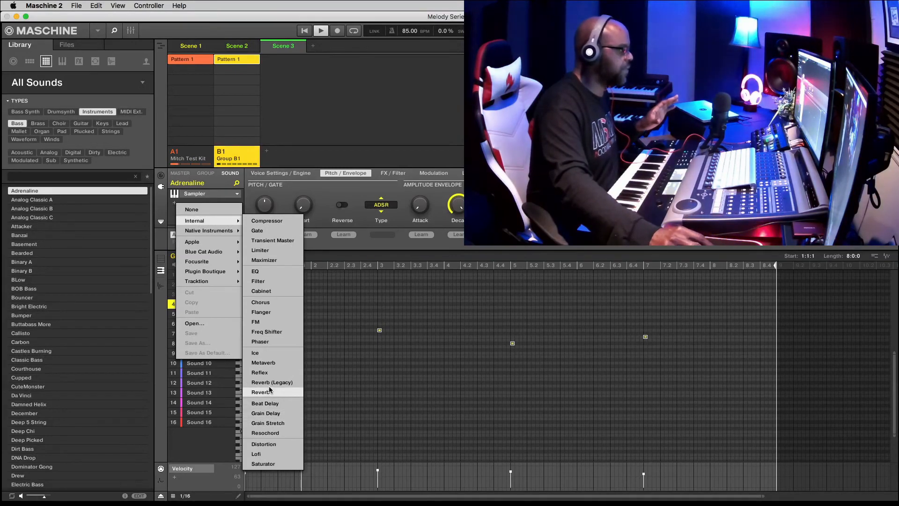
{"action": "left_click", "coordinate": [263, 444]}
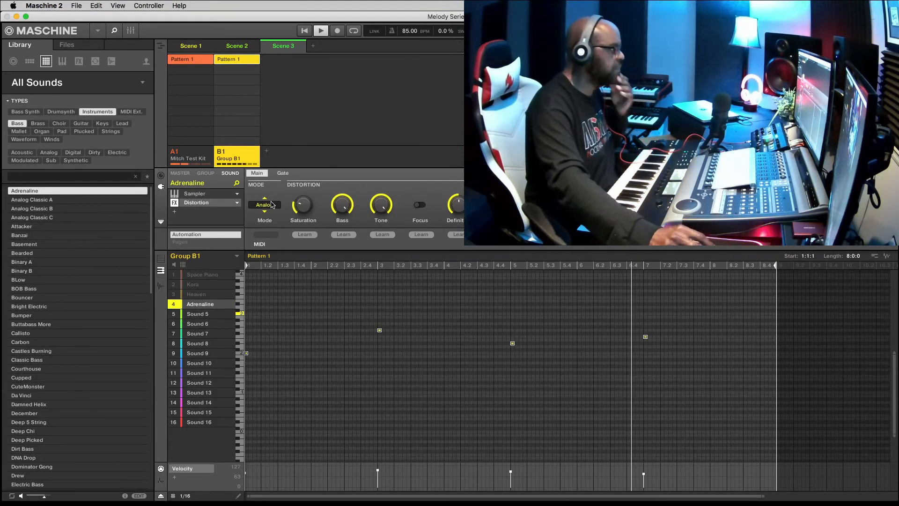
Show Adrenaline's Sampler pitch and envelope settings and unmute Kora, Heaven and Space Piano in Group B1 during playback.
{"action": "left_click", "coordinate": [198, 194]}
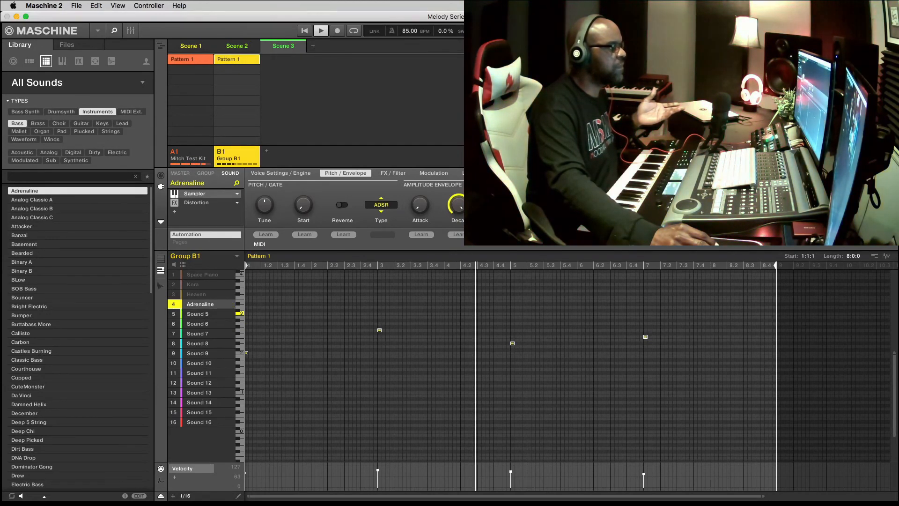
{"action": "left_click", "coordinate": [174, 286]}
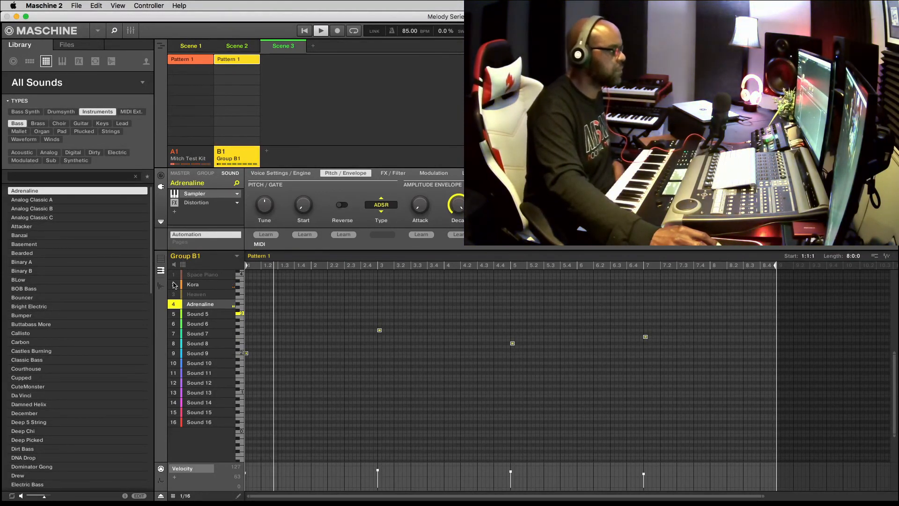
{"action": "left_click", "coordinate": [174, 294]}
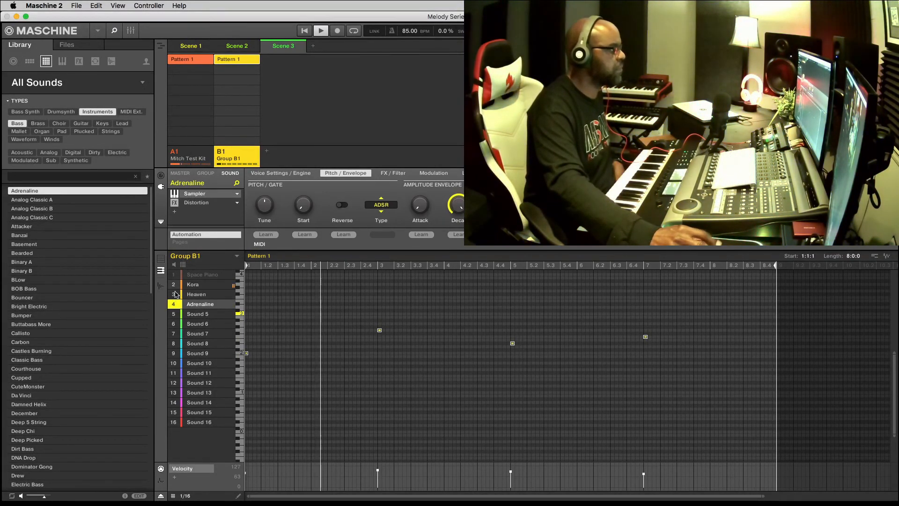
{"action": "left_click", "coordinate": [174, 276]}
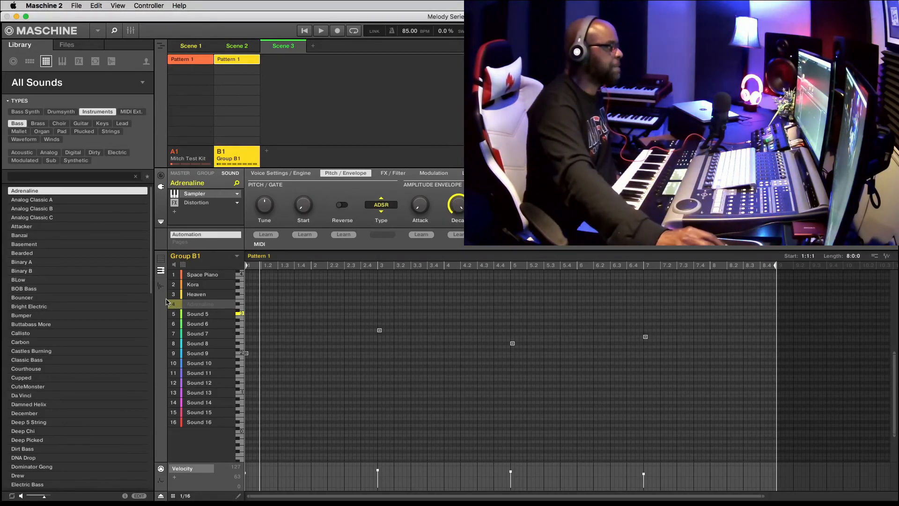
Select Heaven with the other three instruments muted and audition its chord pattern on its own.
{"action": "left_click", "coordinate": [195, 295]}
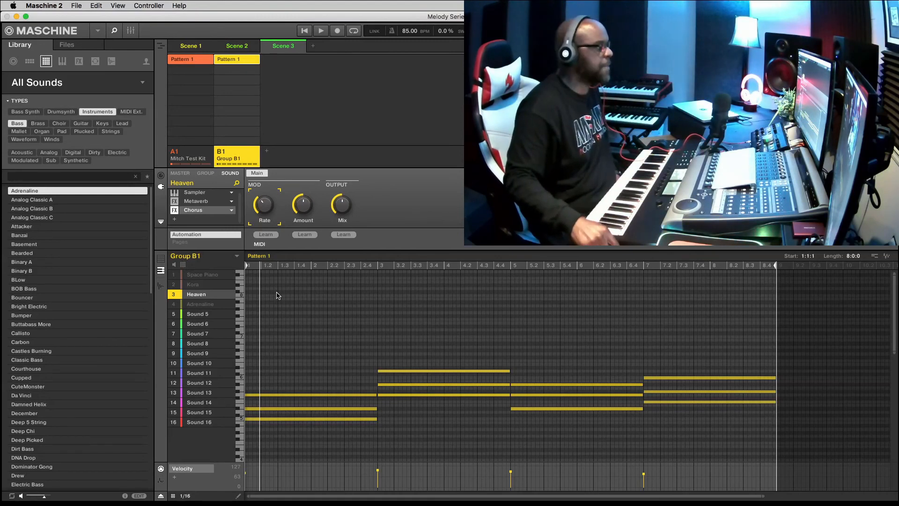
{"action": "key", "text": "space"}
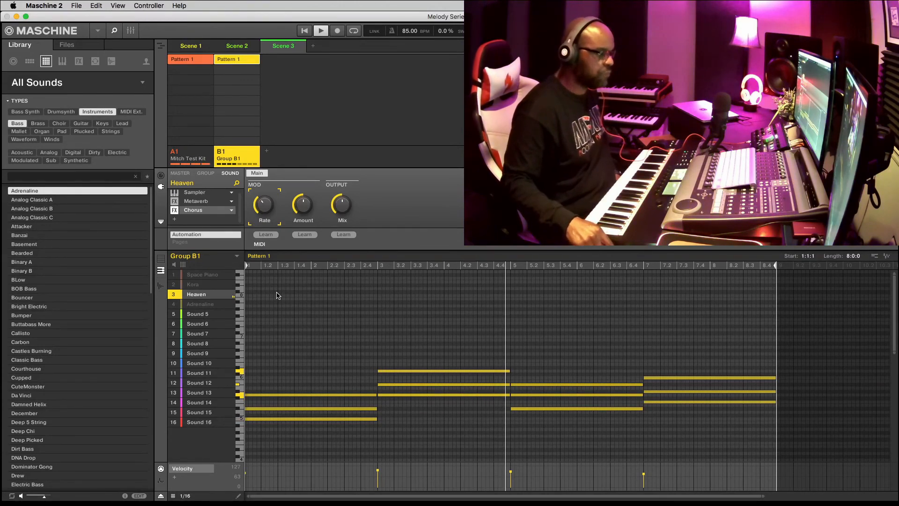
{"action": "key", "text": "space"}
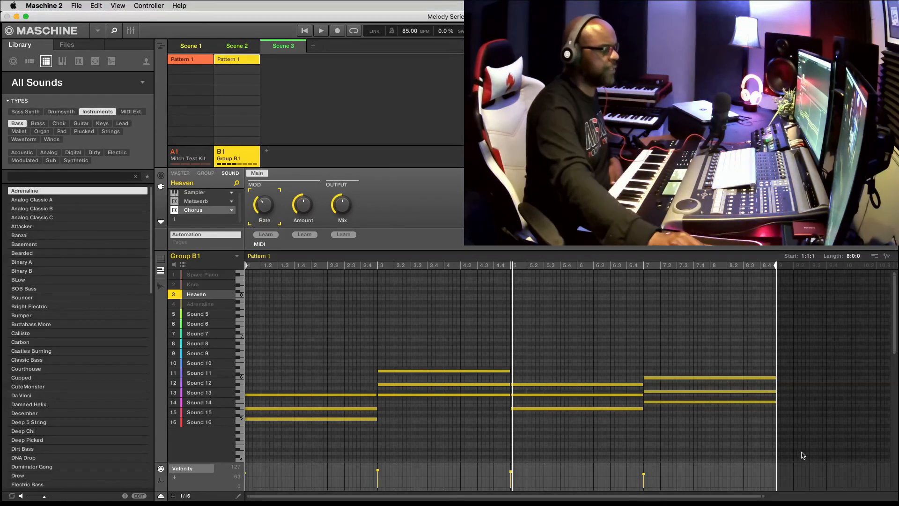
Select all of Heaven's chord notes in Pattern 1.
{"action": "left_click_drag", "start_coordinate": [722, 450], "coordinate": [330, 344]}
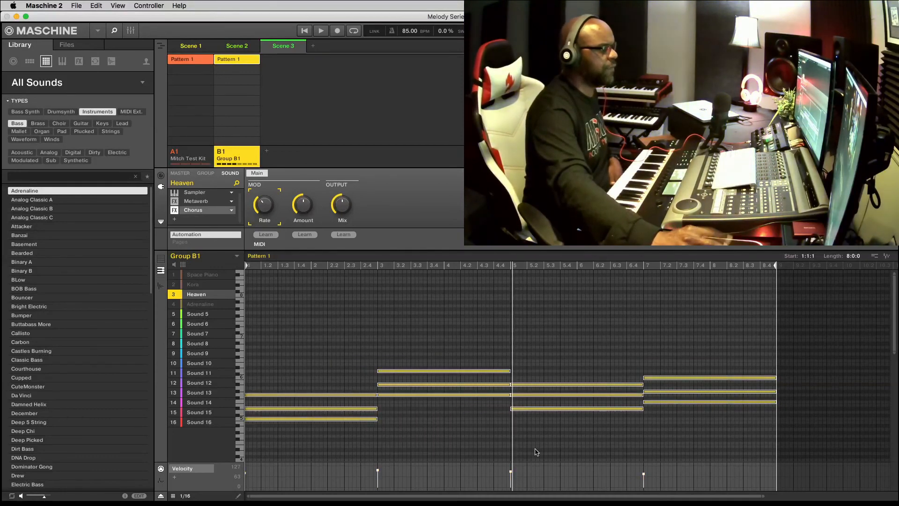